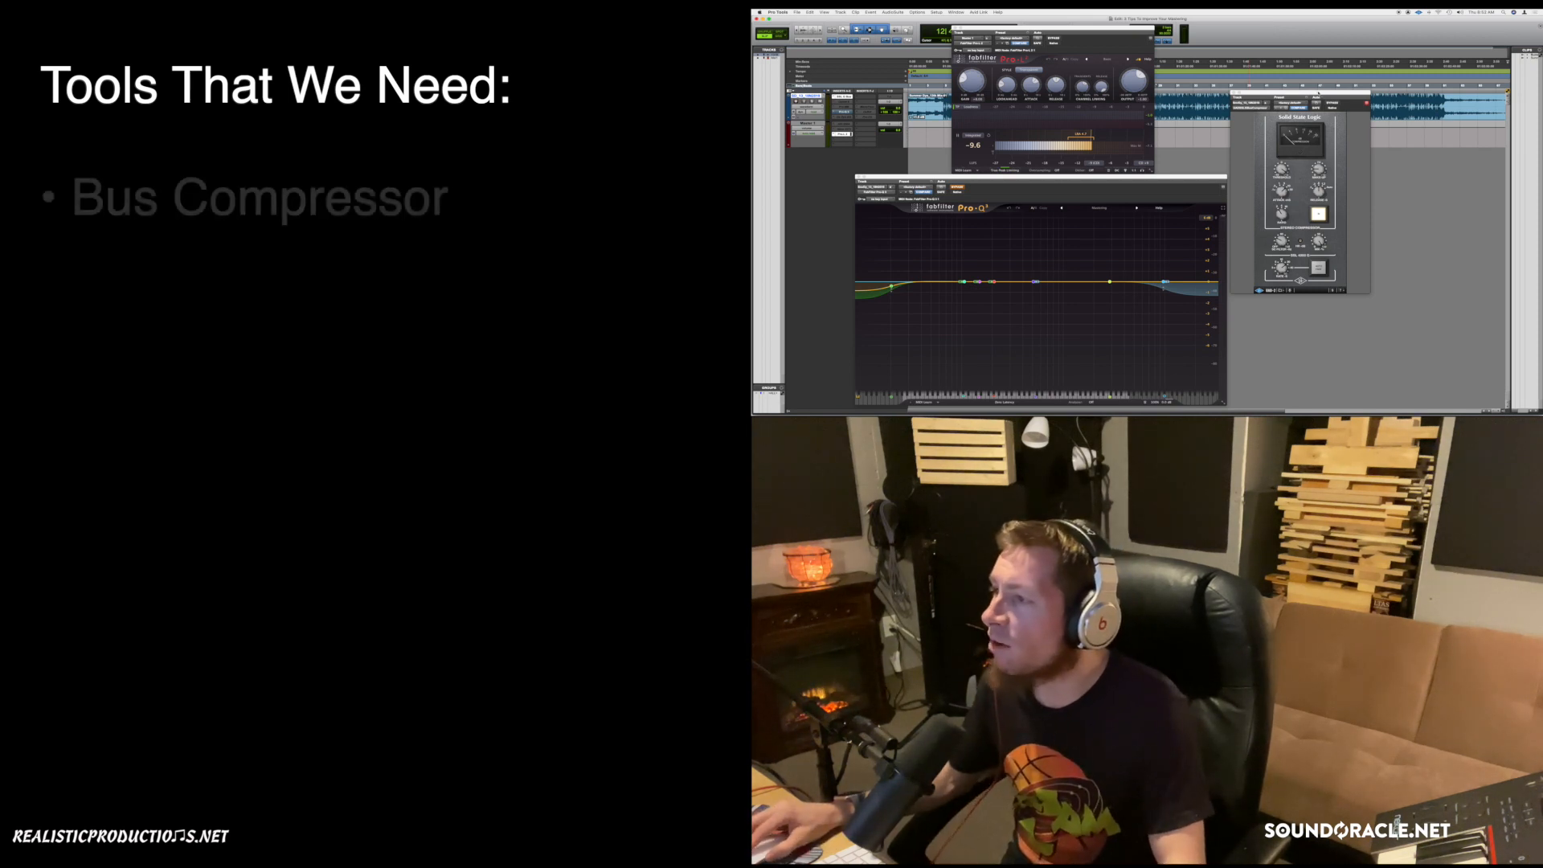
Move the SSL compressor and Pro-Q 3 windows aside so Pro-L 2 sits in front, fully visible.
drag(1319, 90, 1365, 65)
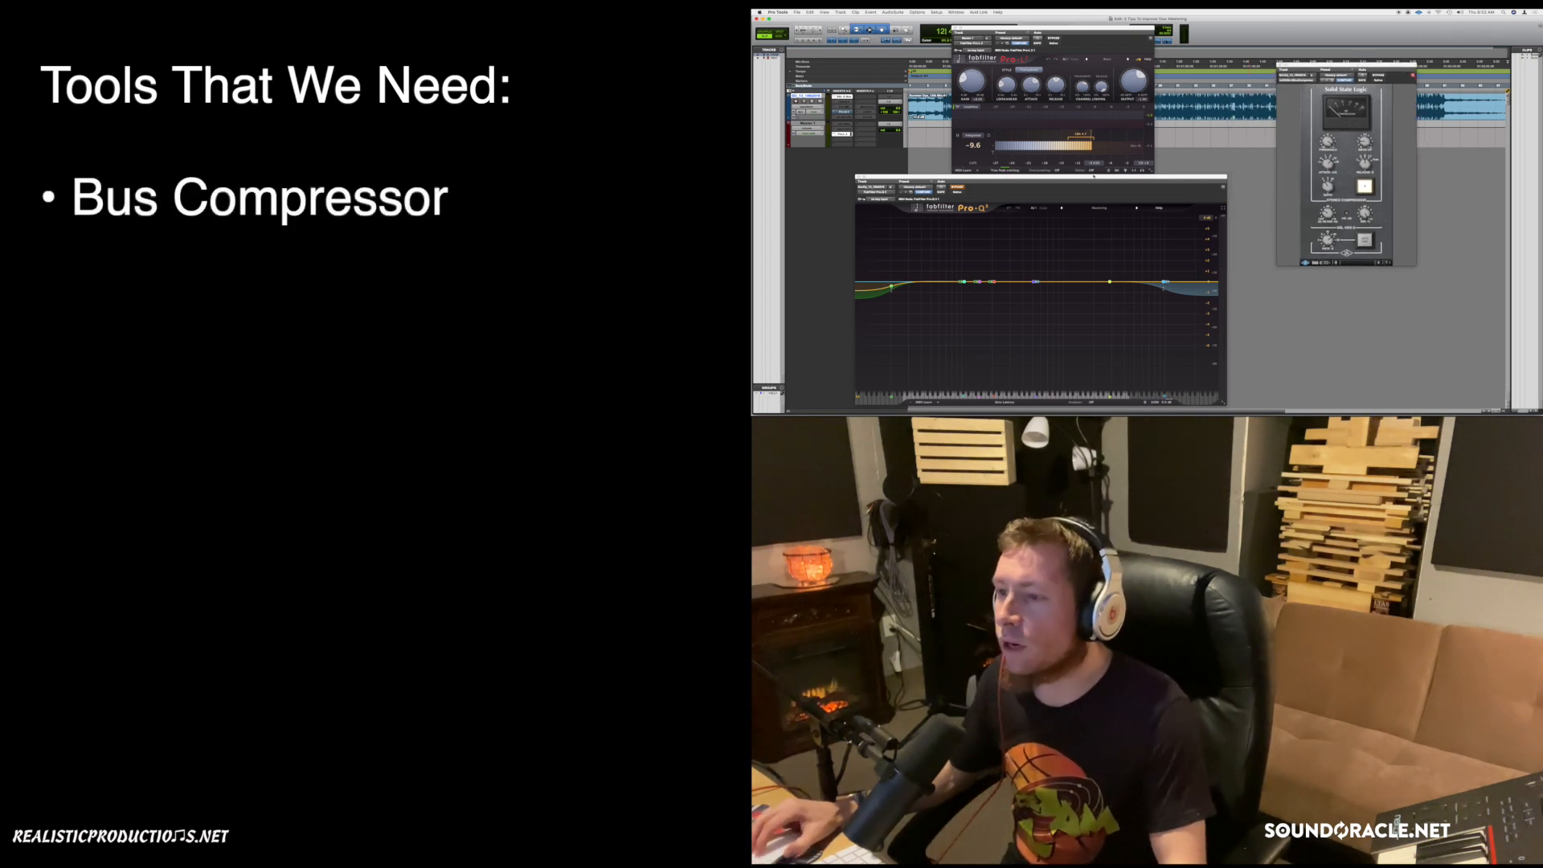
drag(1096, 177, 1127, 149)
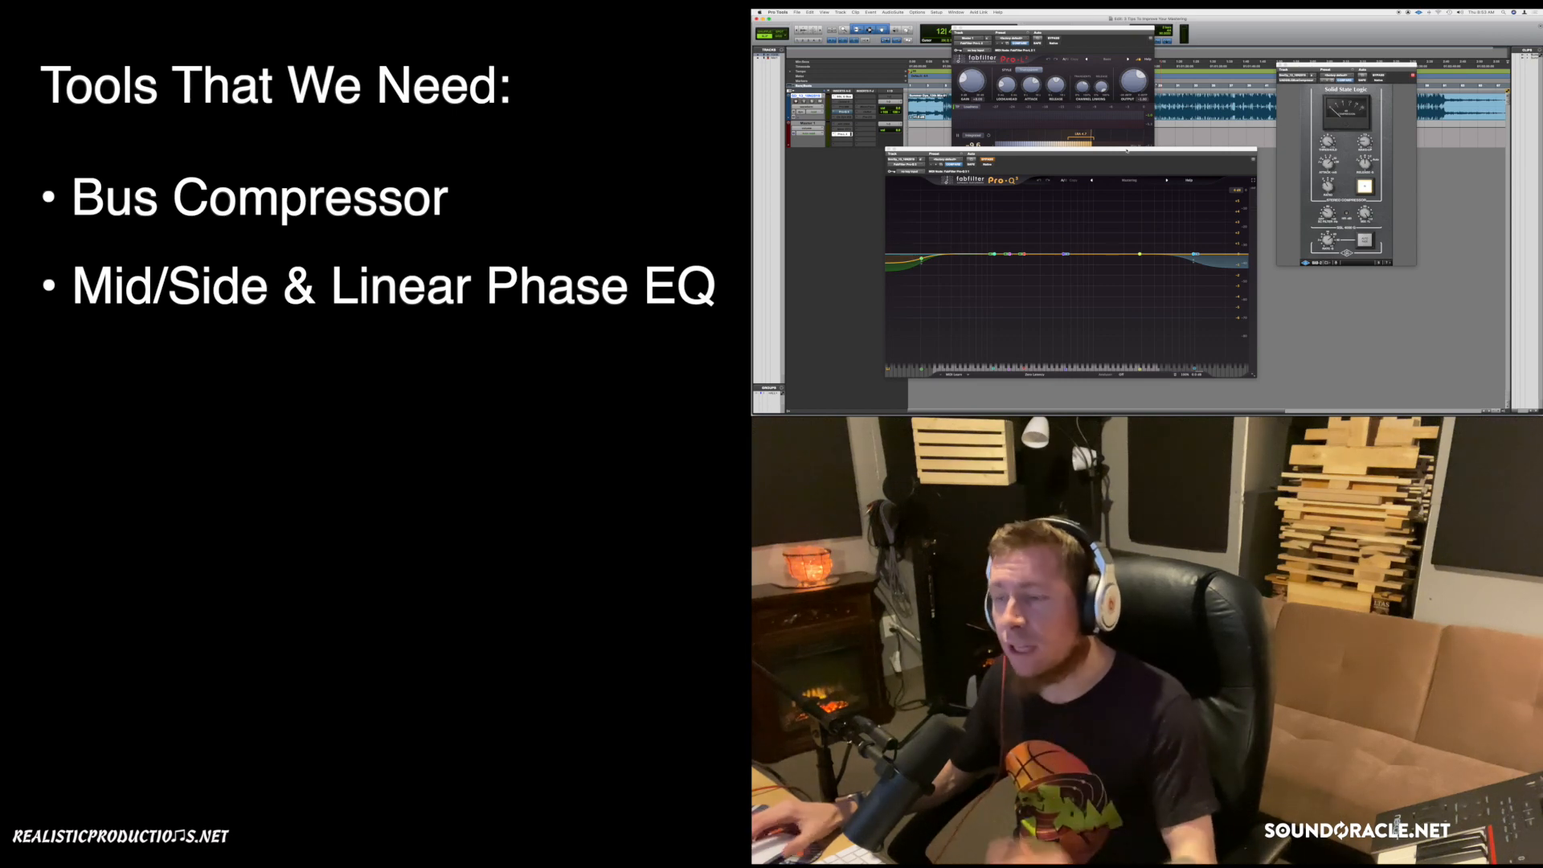
click(1092, 38)
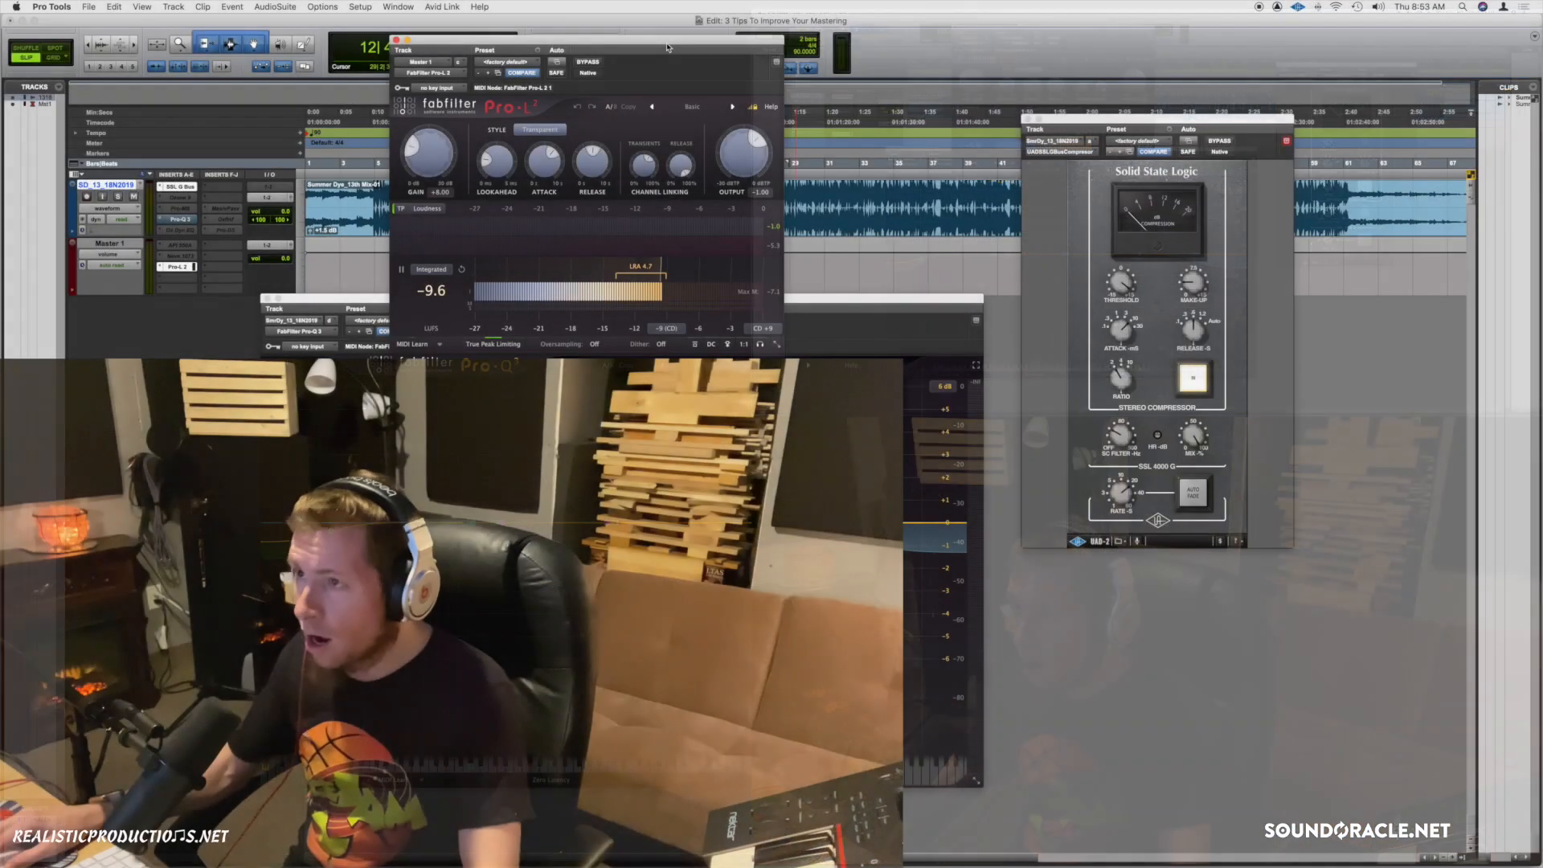
Shift Pro-L 2 to the right and the SSL compressor up-left, clearing the Pro-Q 3 curve.
drag(1092, 36, 1135, 33)
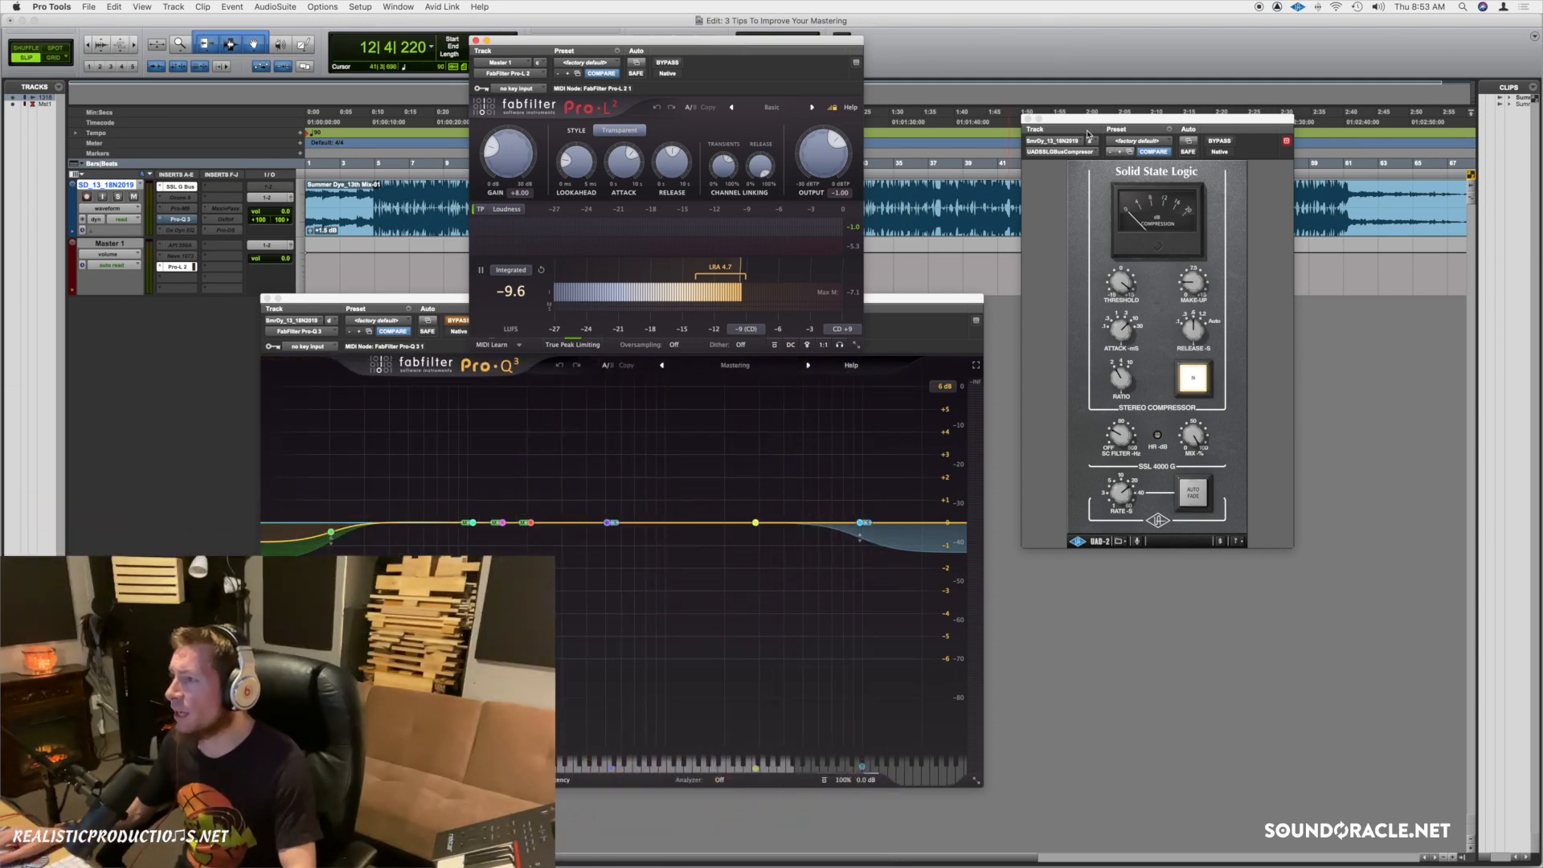
drag(1109, 125, 977, 80)
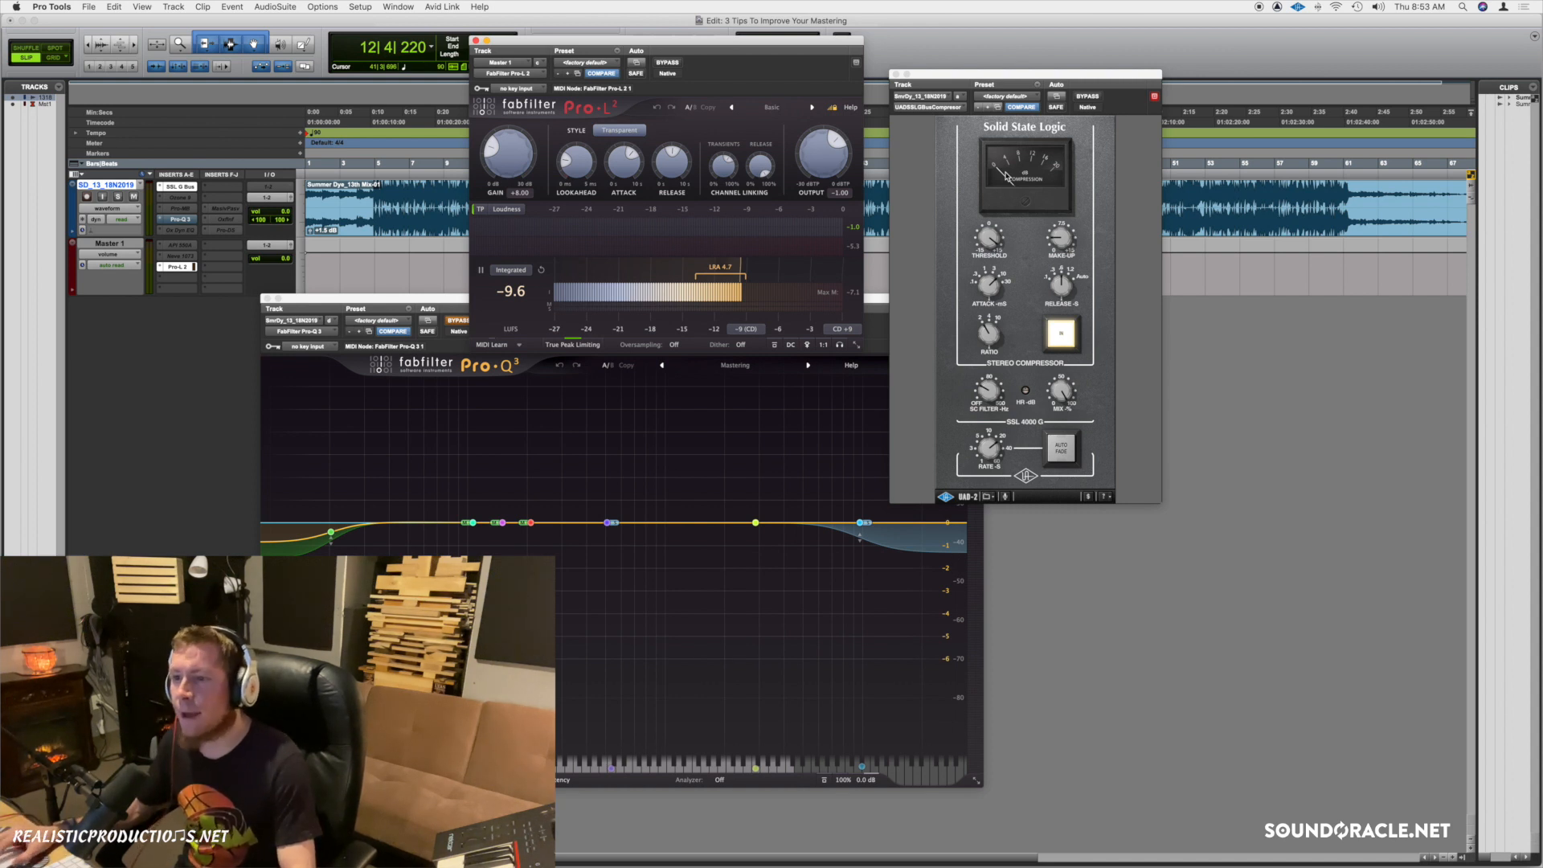
Select the 9704.5 Hz high-shelf band, set Pro-Q 3 to Linear Phase, and refocus Pro-L 2.
click(447, 303)
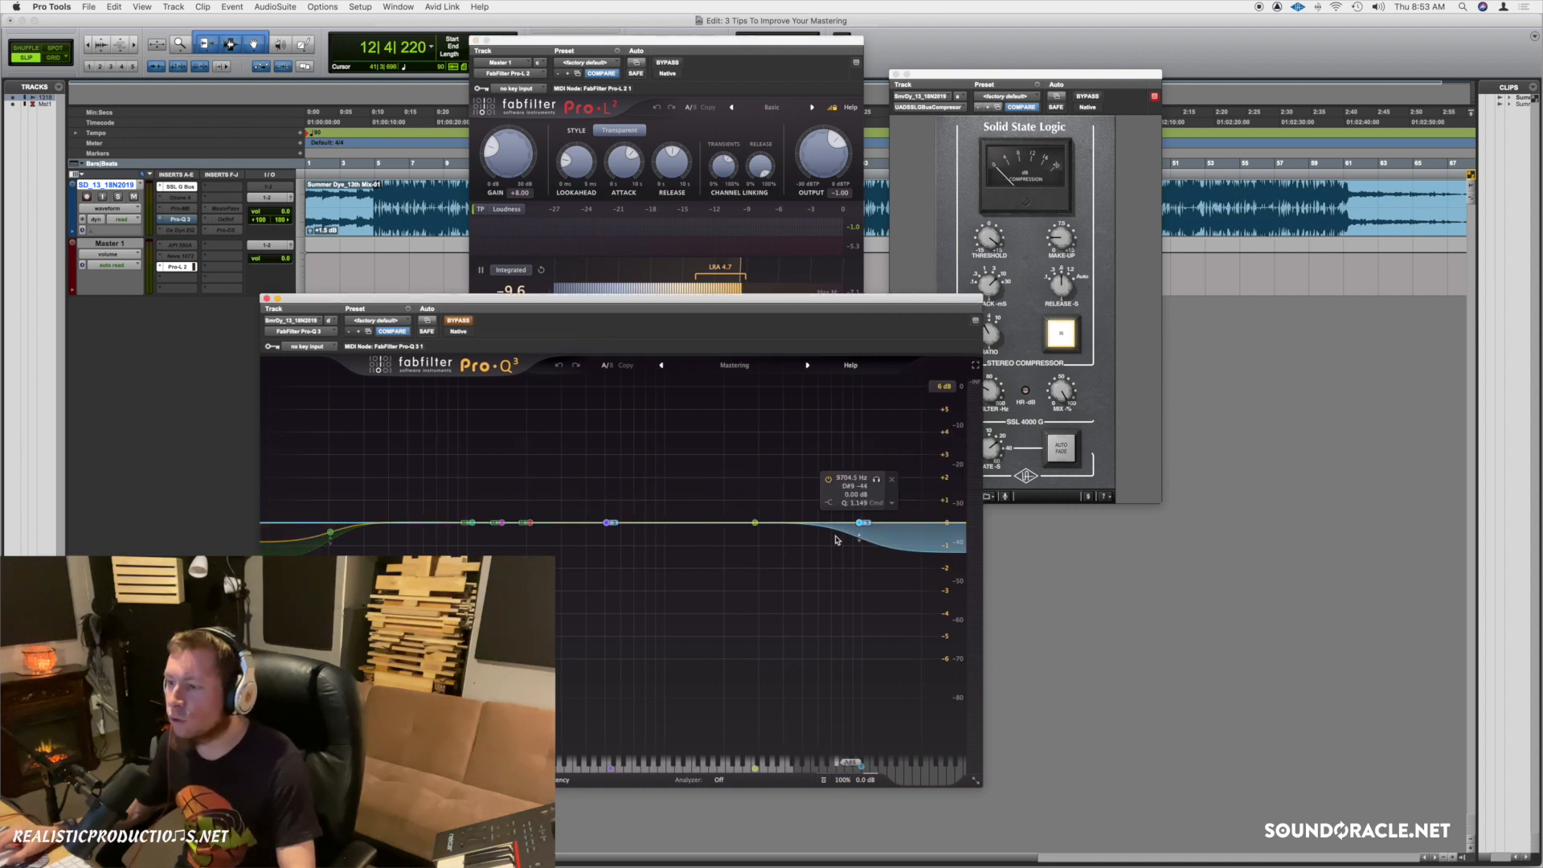
click(859, 523)
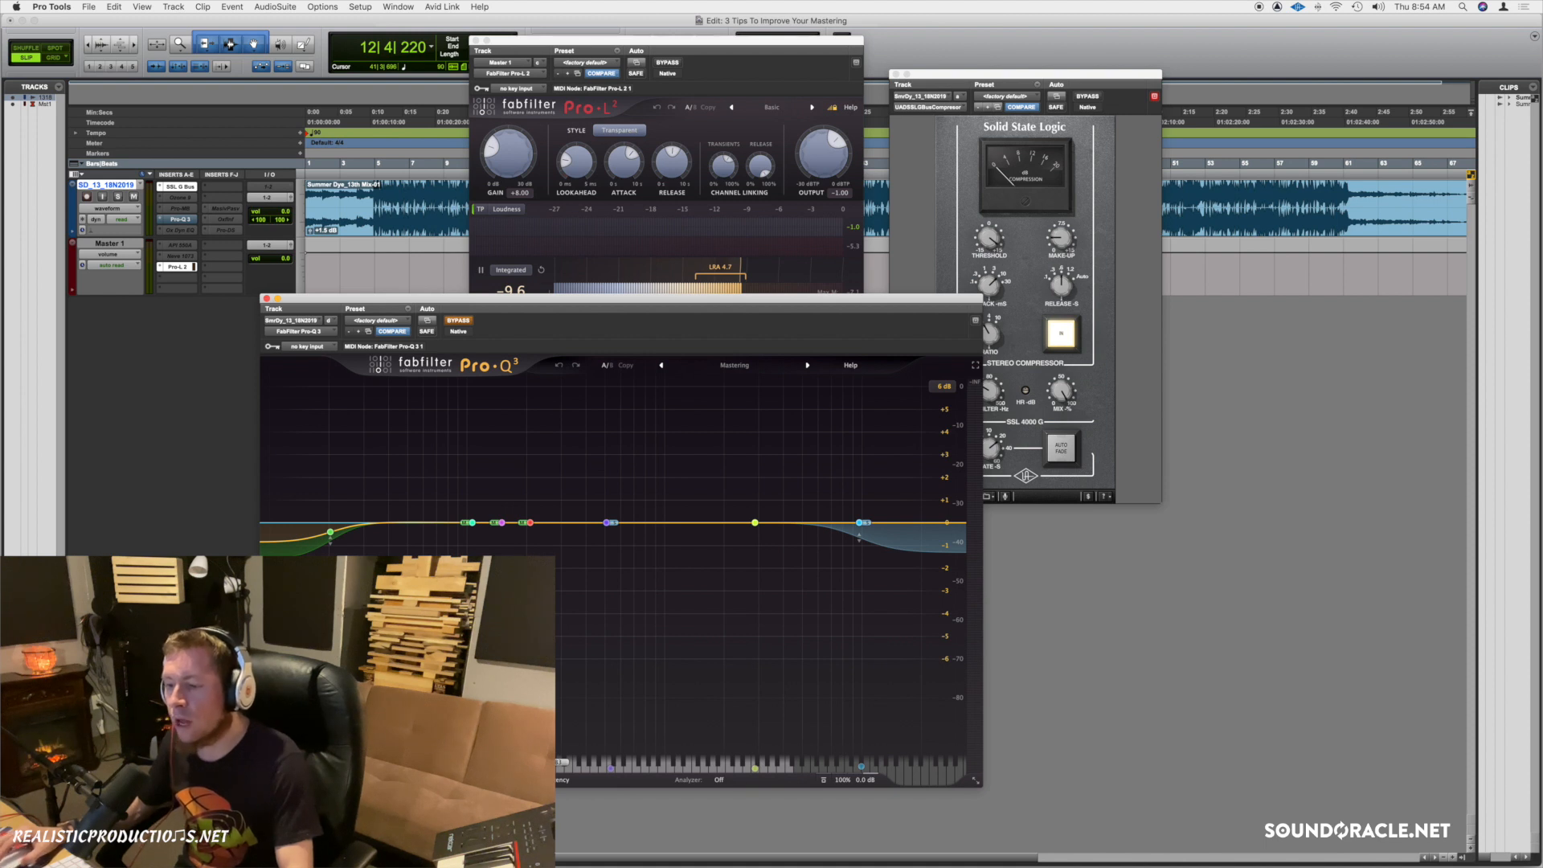
click(571, 781)
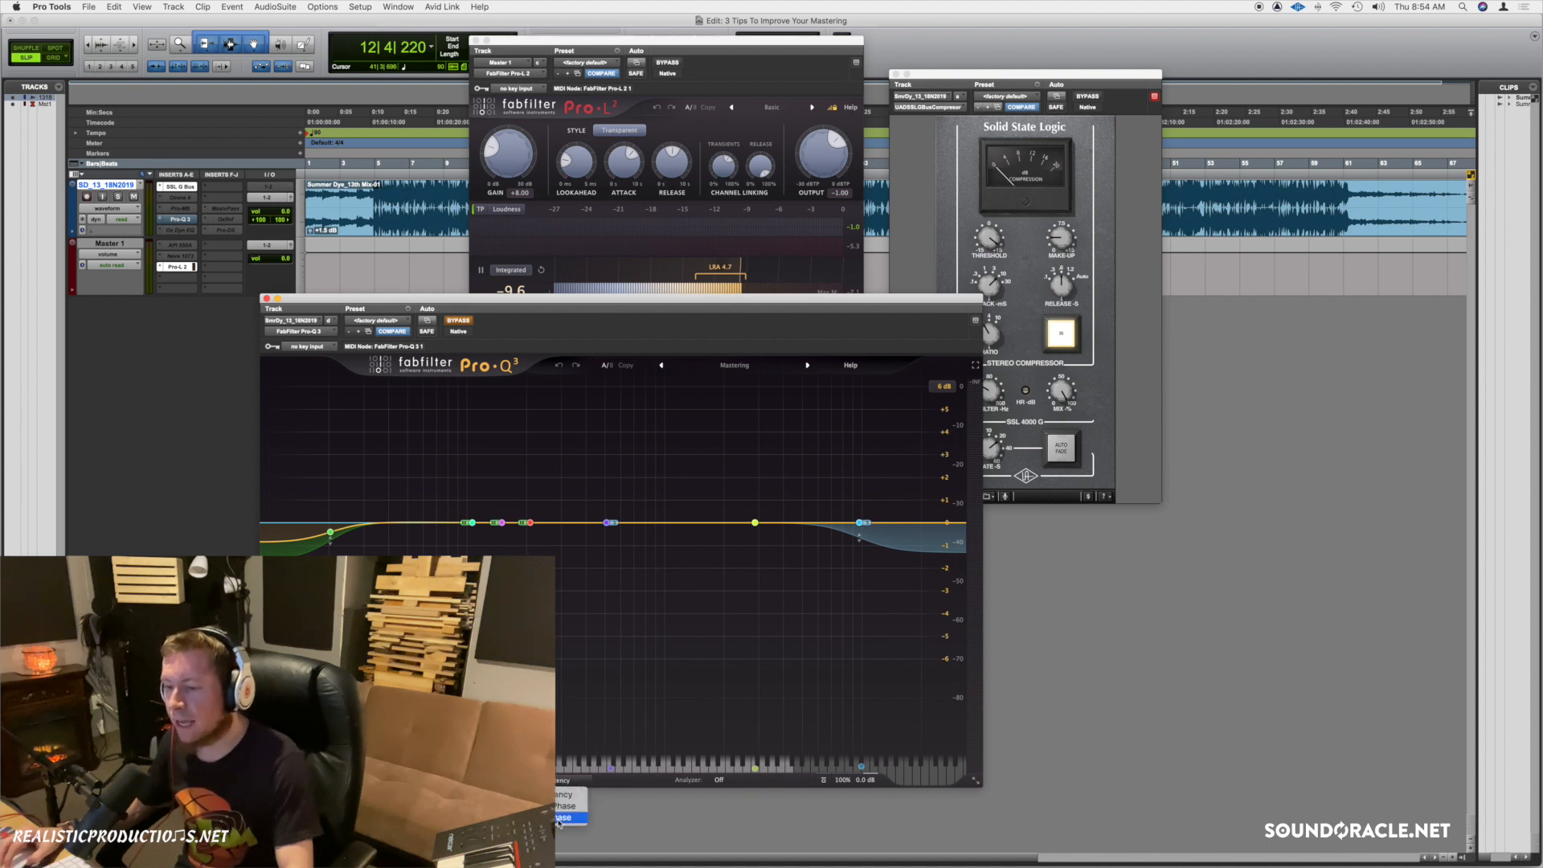
click(563, 818)
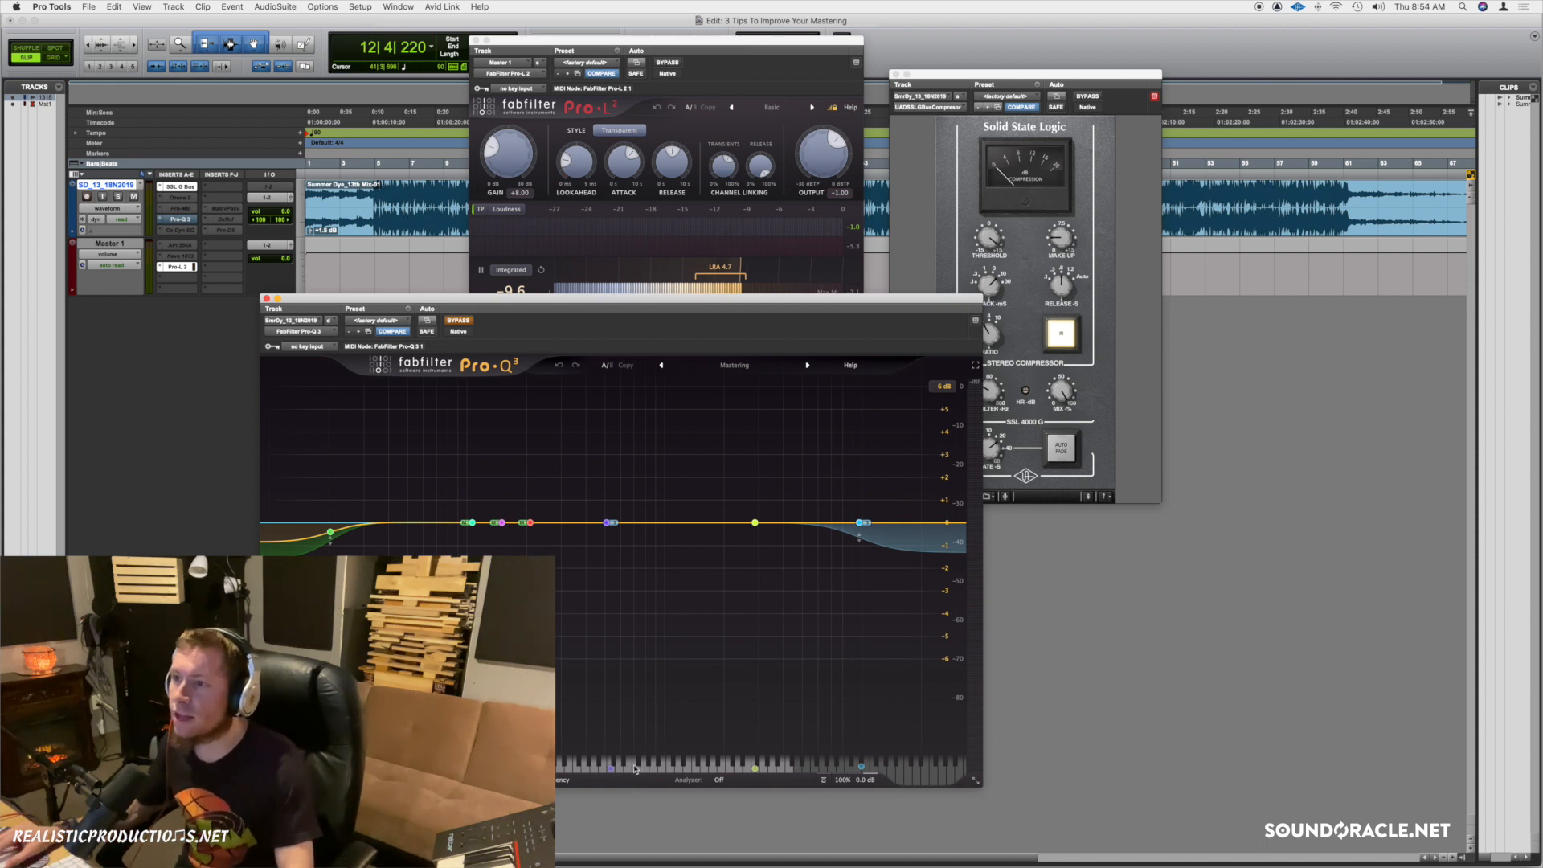
click(516, 289)
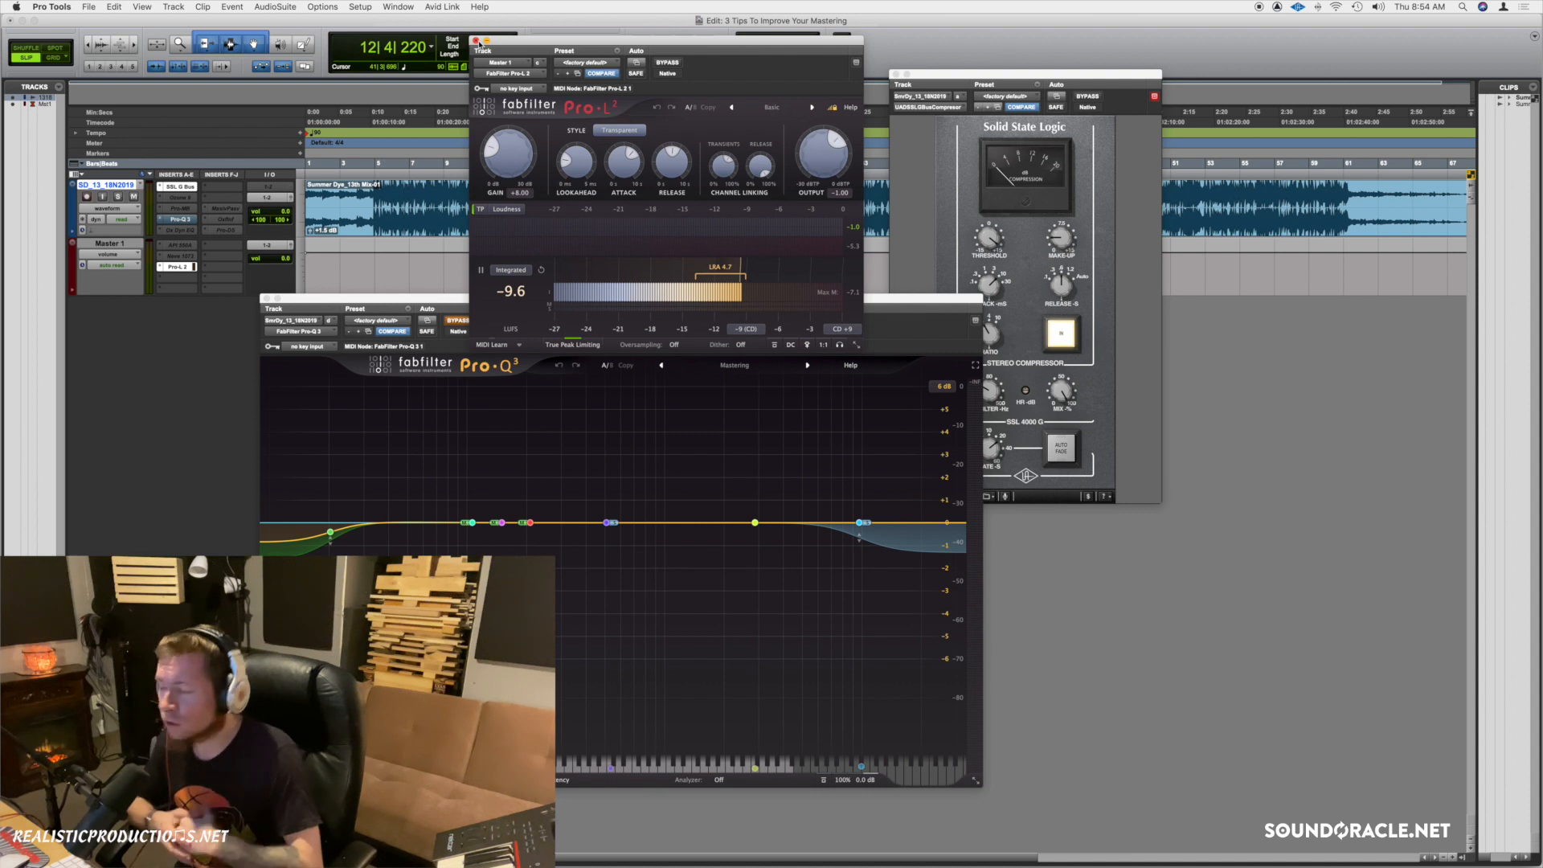
Close the Pro-L 2 and Pro-Q 3 windows and move the SSL compressor window up-left.
click(477, 41)
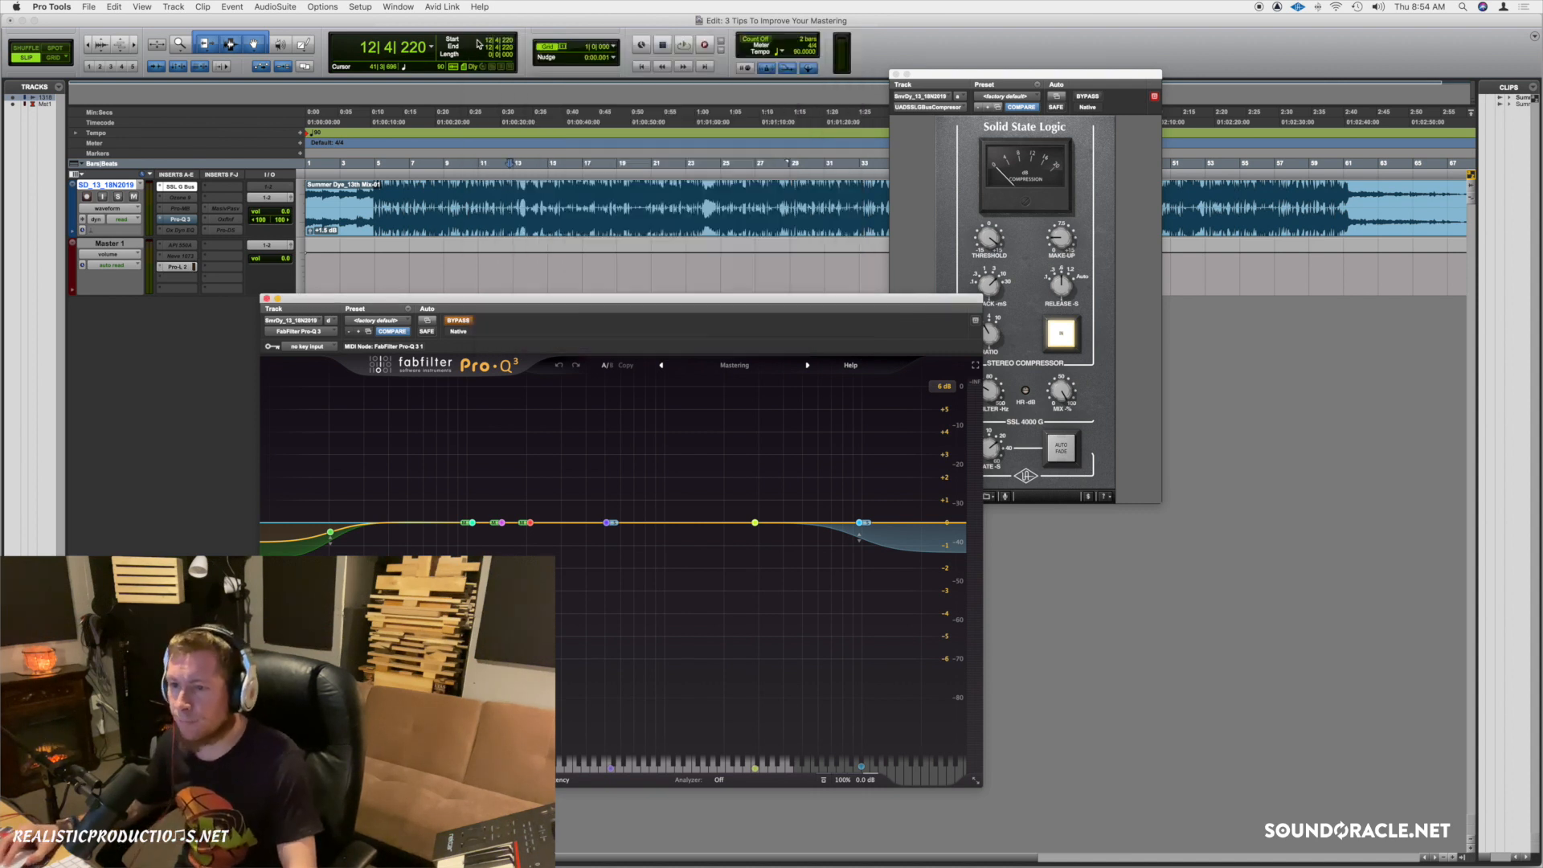
click(266, 298)
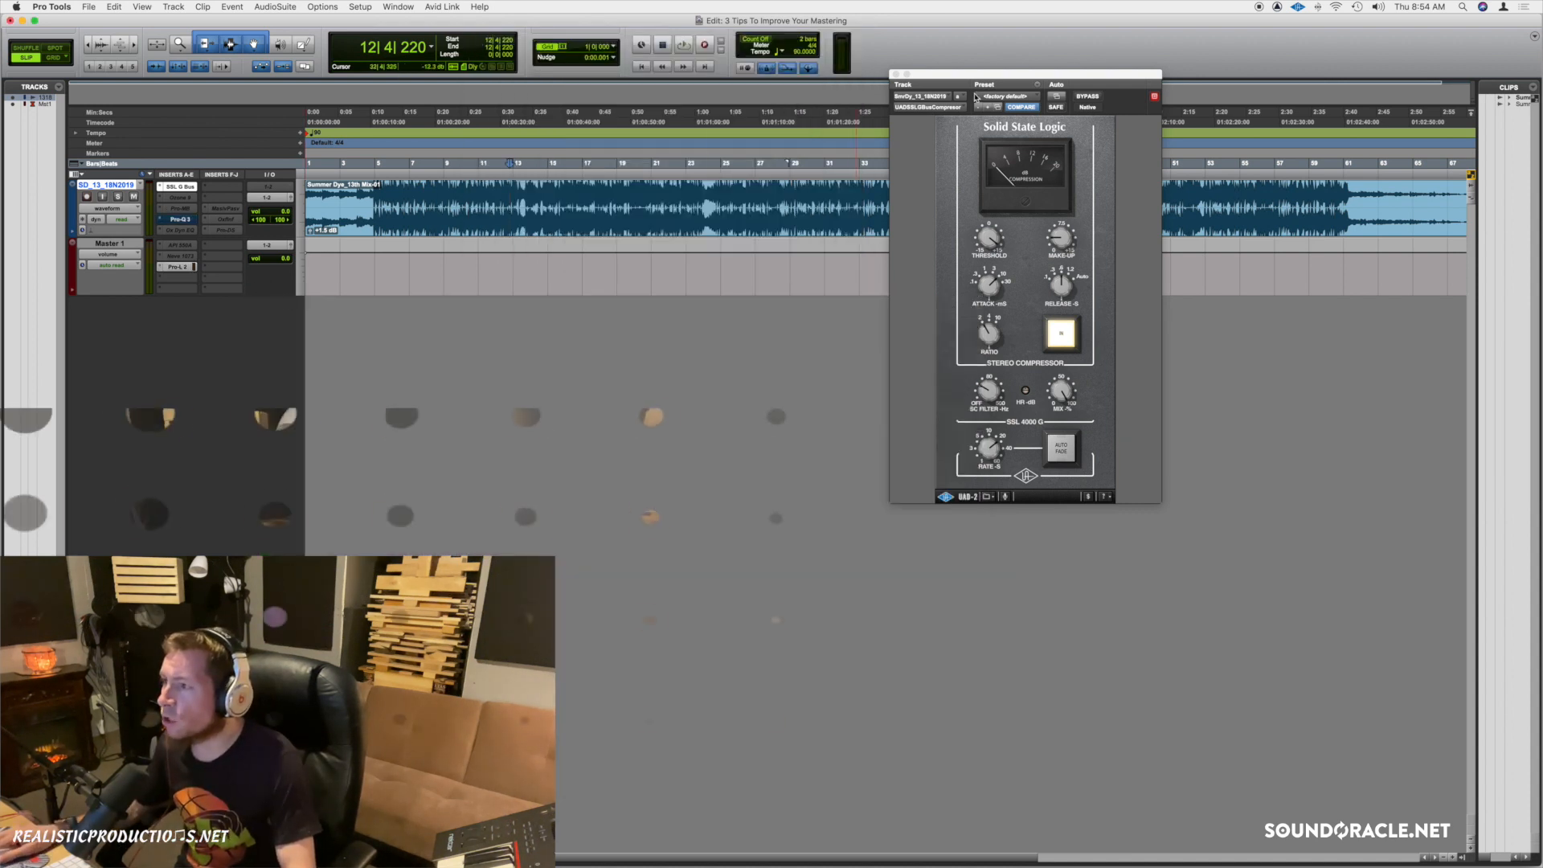
drag(987, 76, 832, 56)
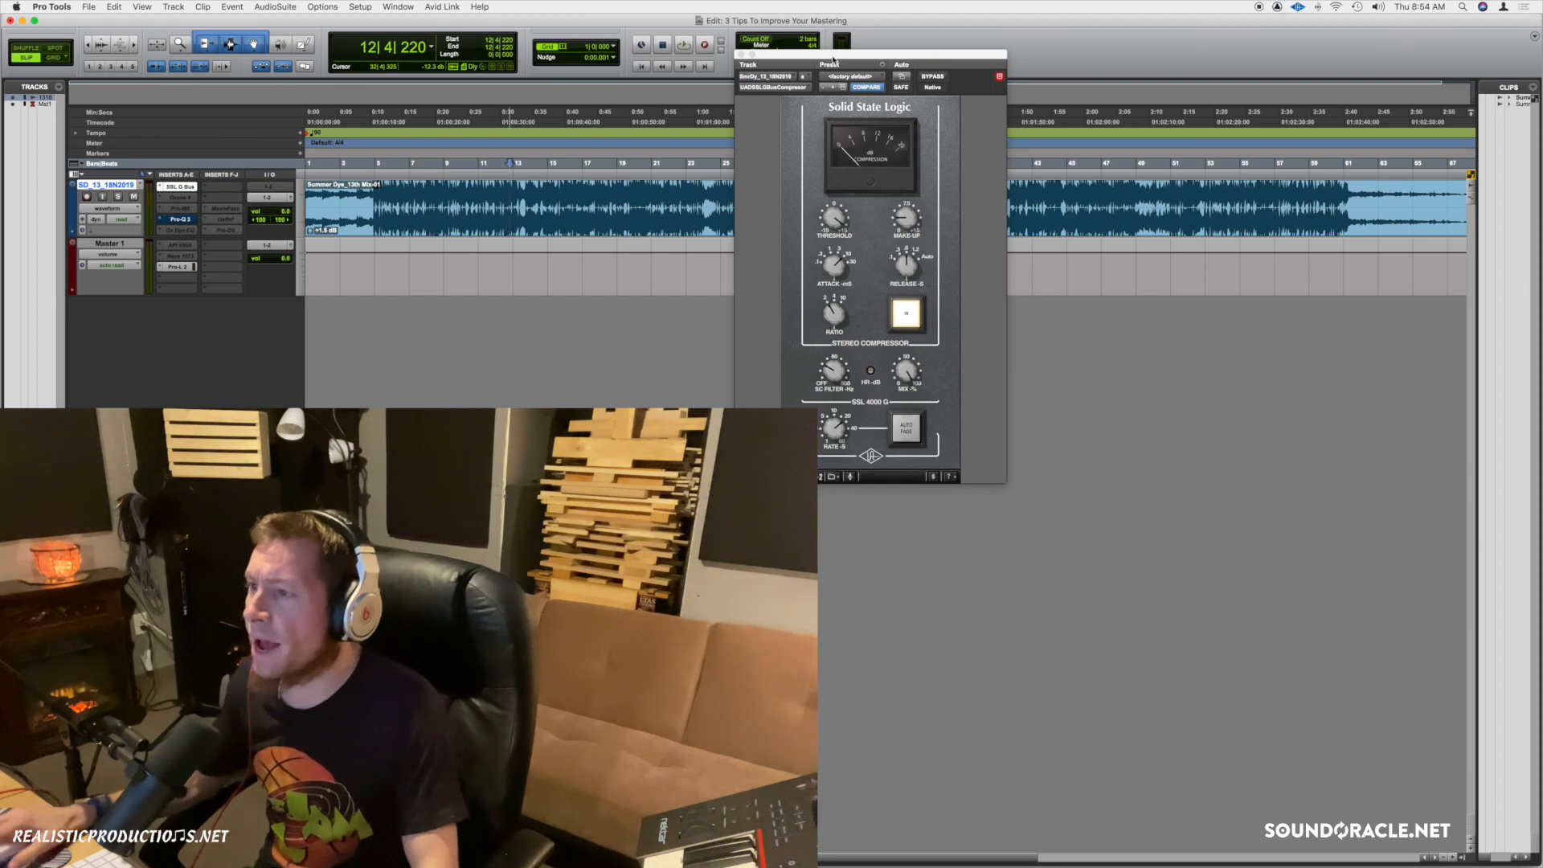
click(840, 273)
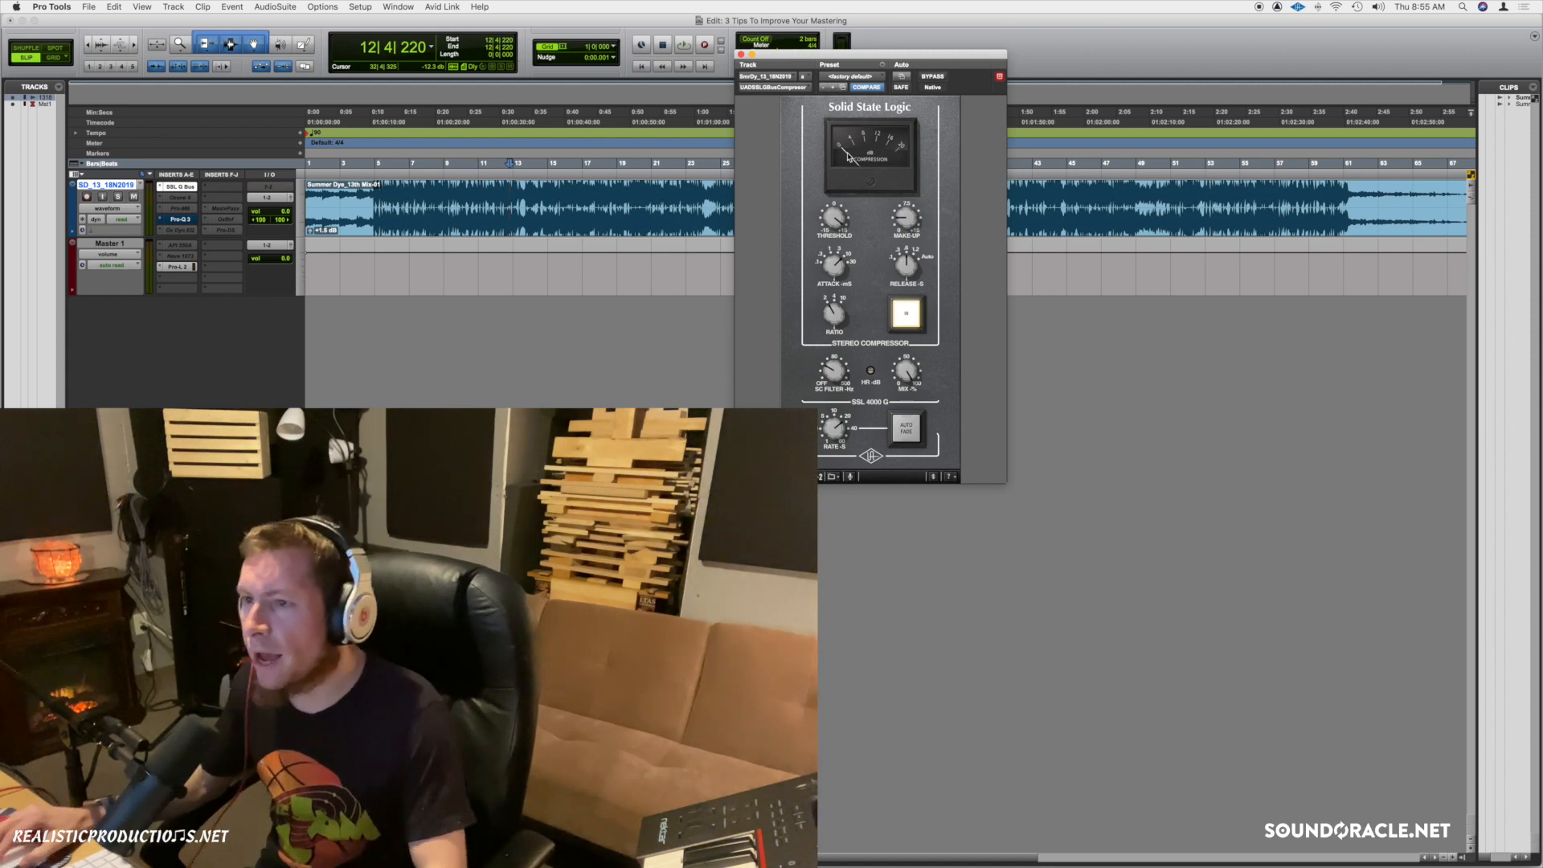
Start playback from bar 12 with the SSL bus compressor window focused.
click(531, 26)
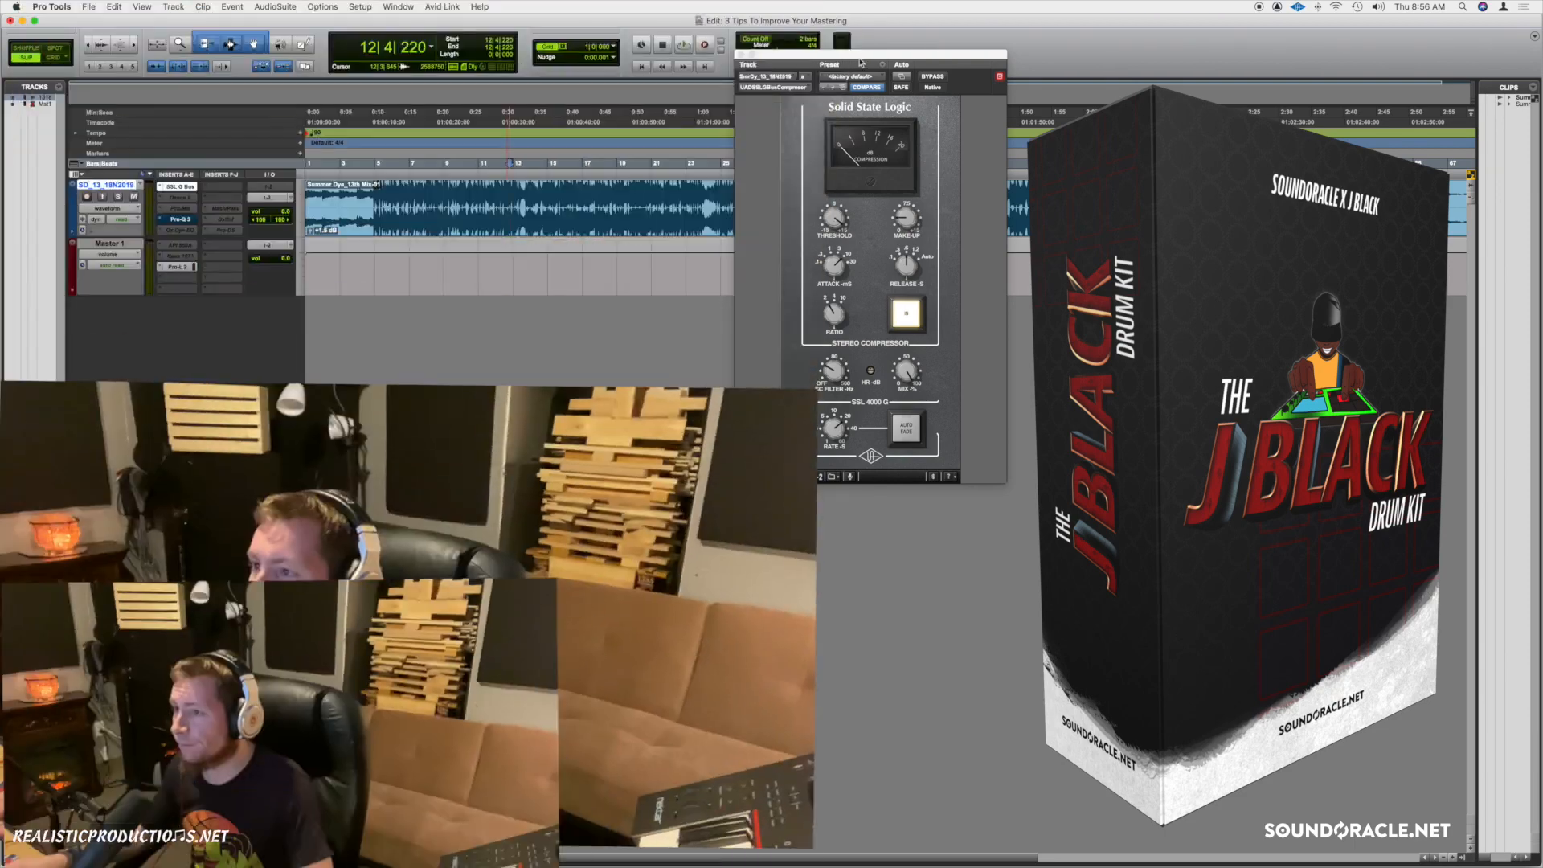
click(861, 63)
key(space)
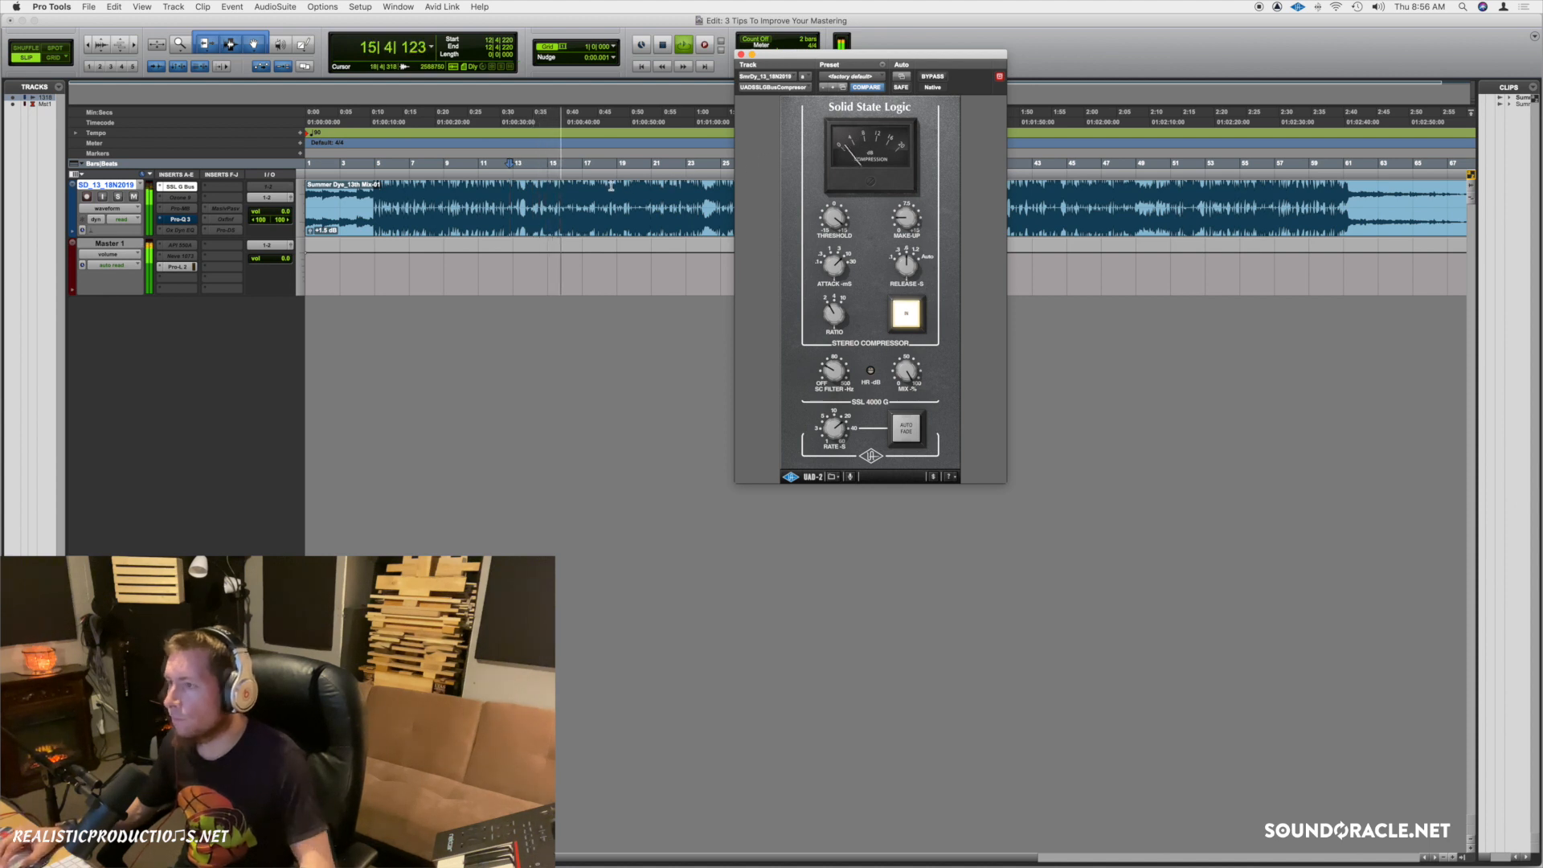
click(651, 193)
key(space)
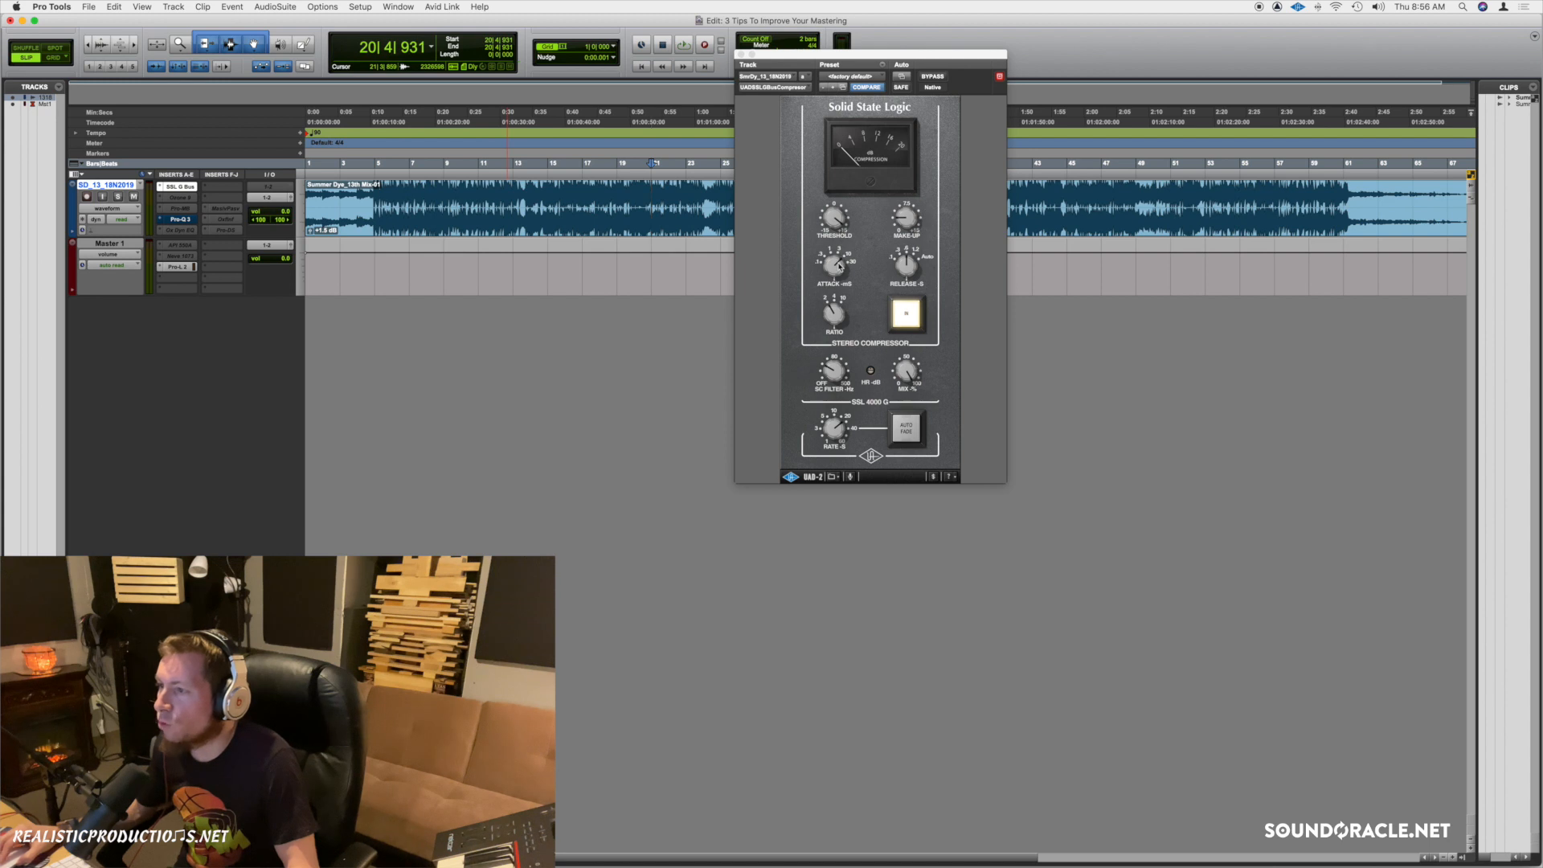
drag(835, 261, 817, 308)
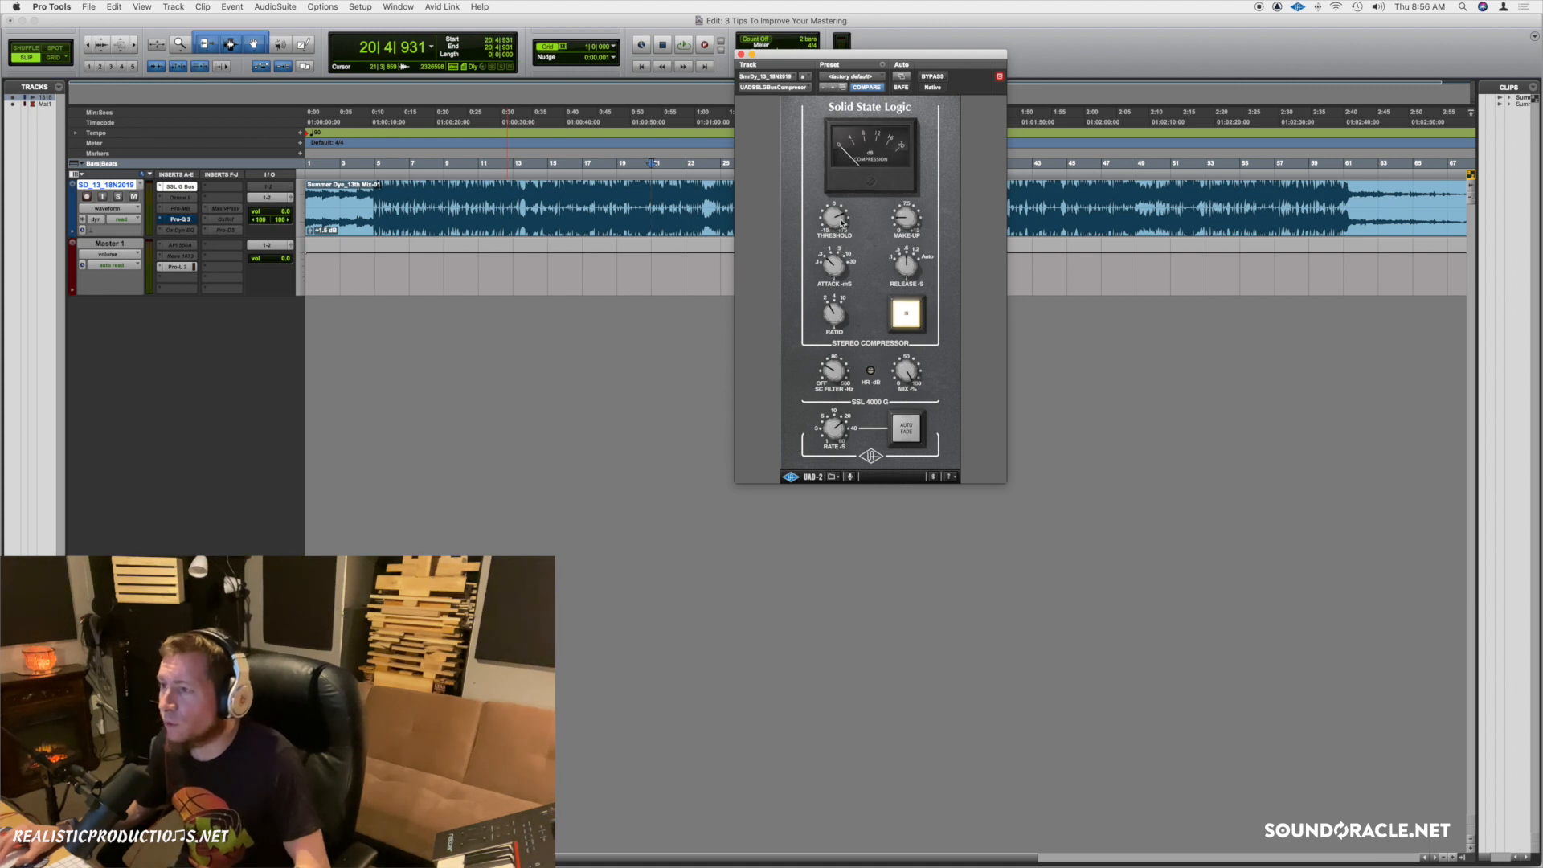
key(space)
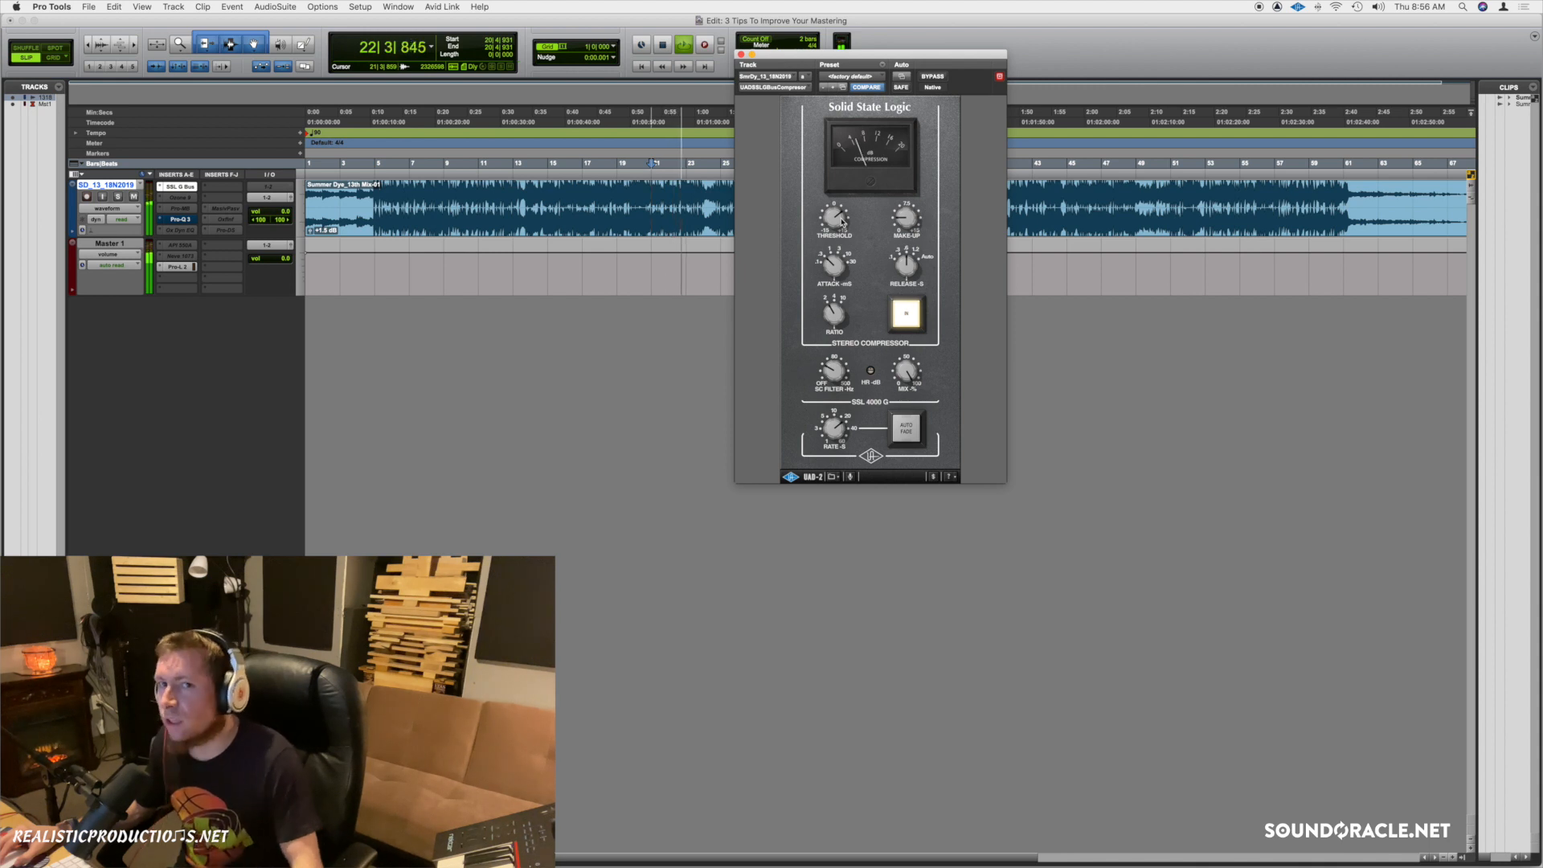
key(space)
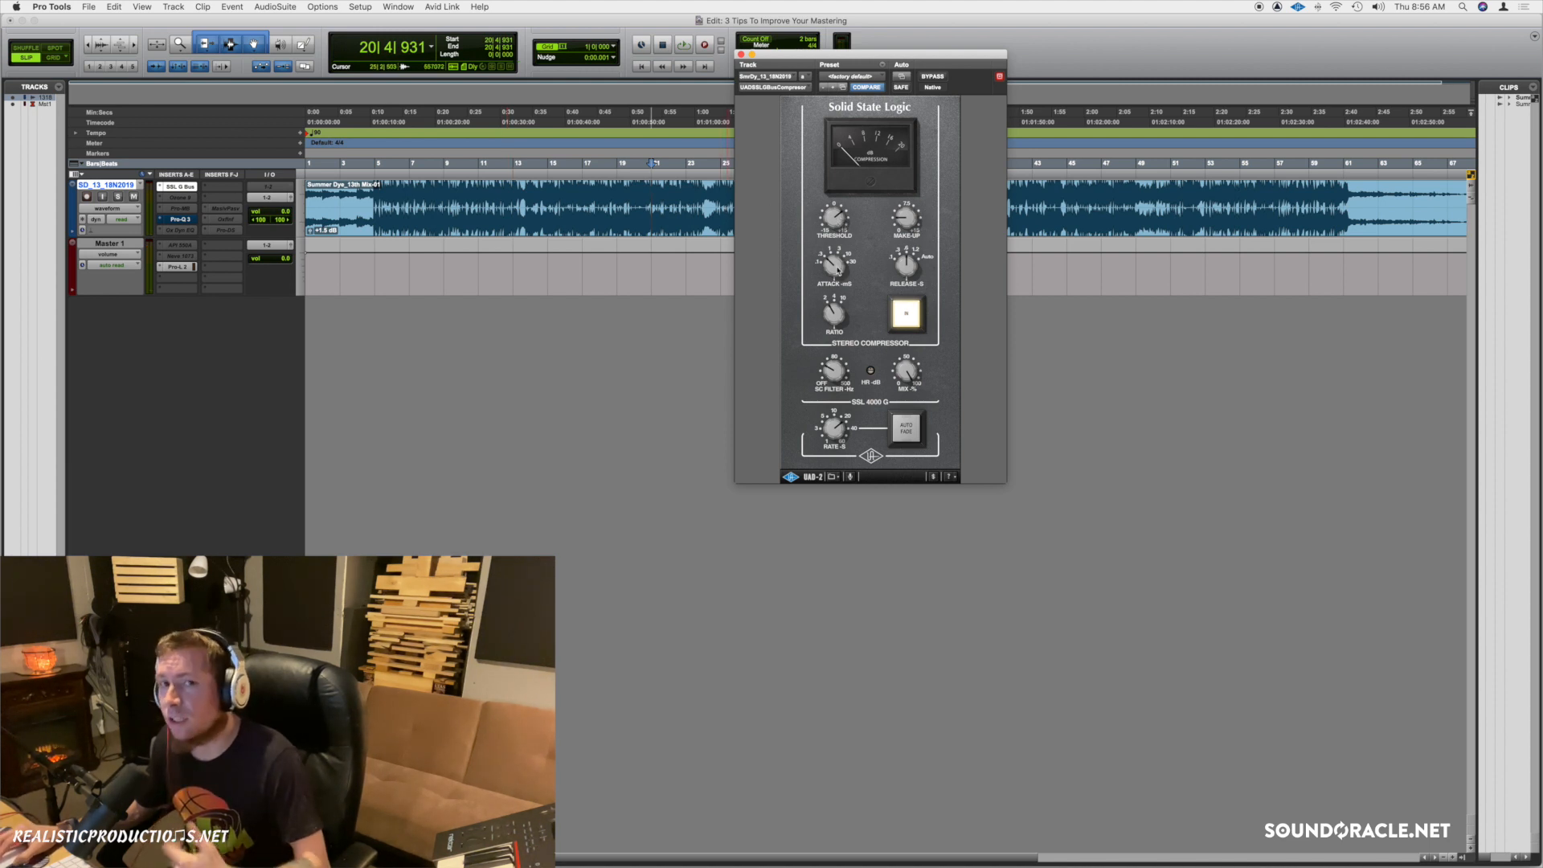
key(space)
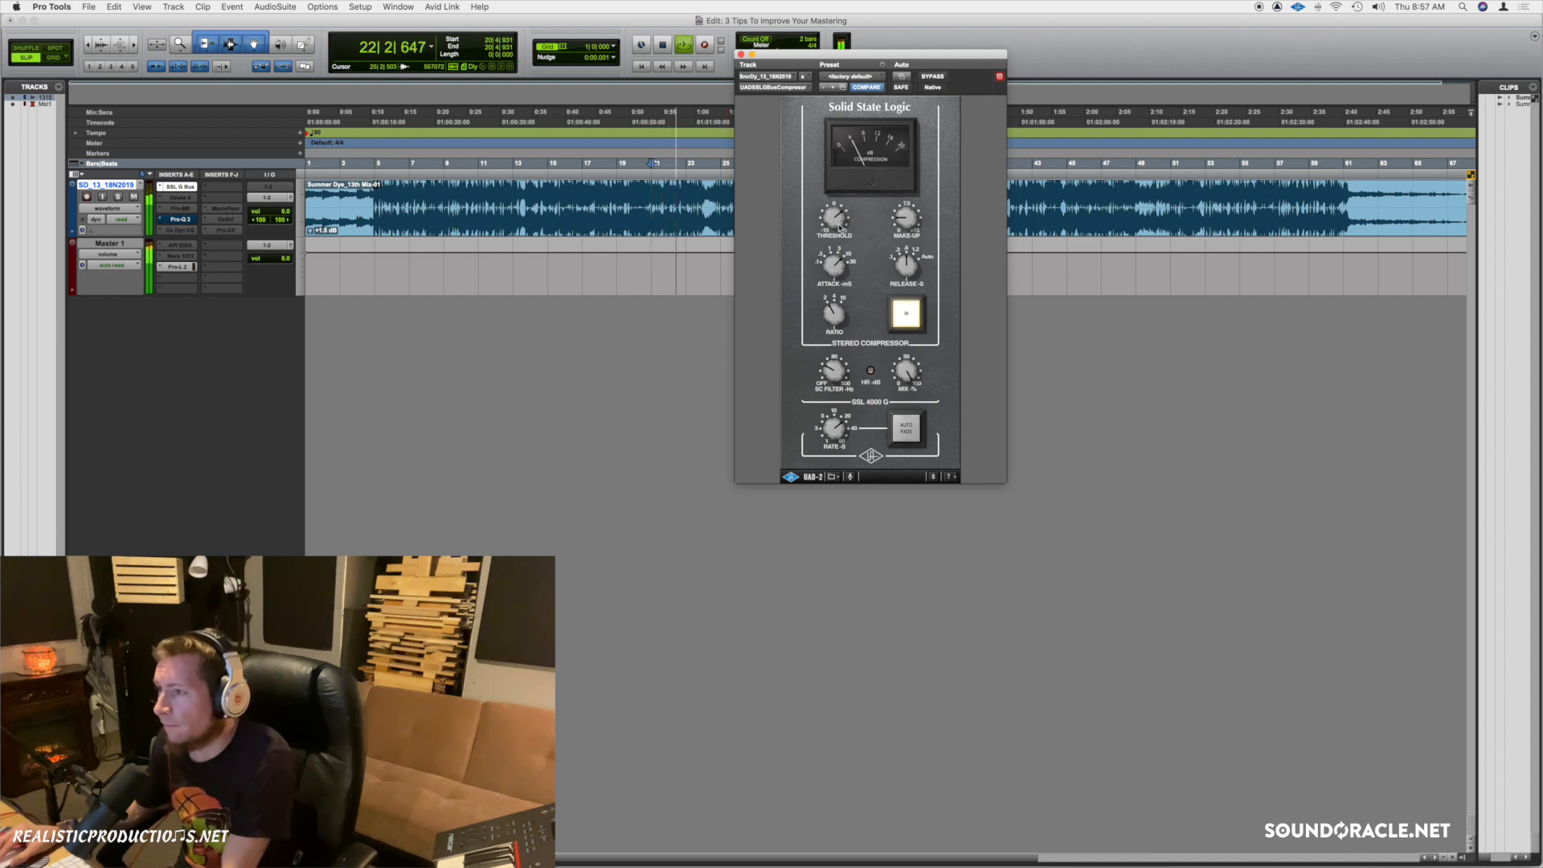
drag(839, 220, 846, 213)
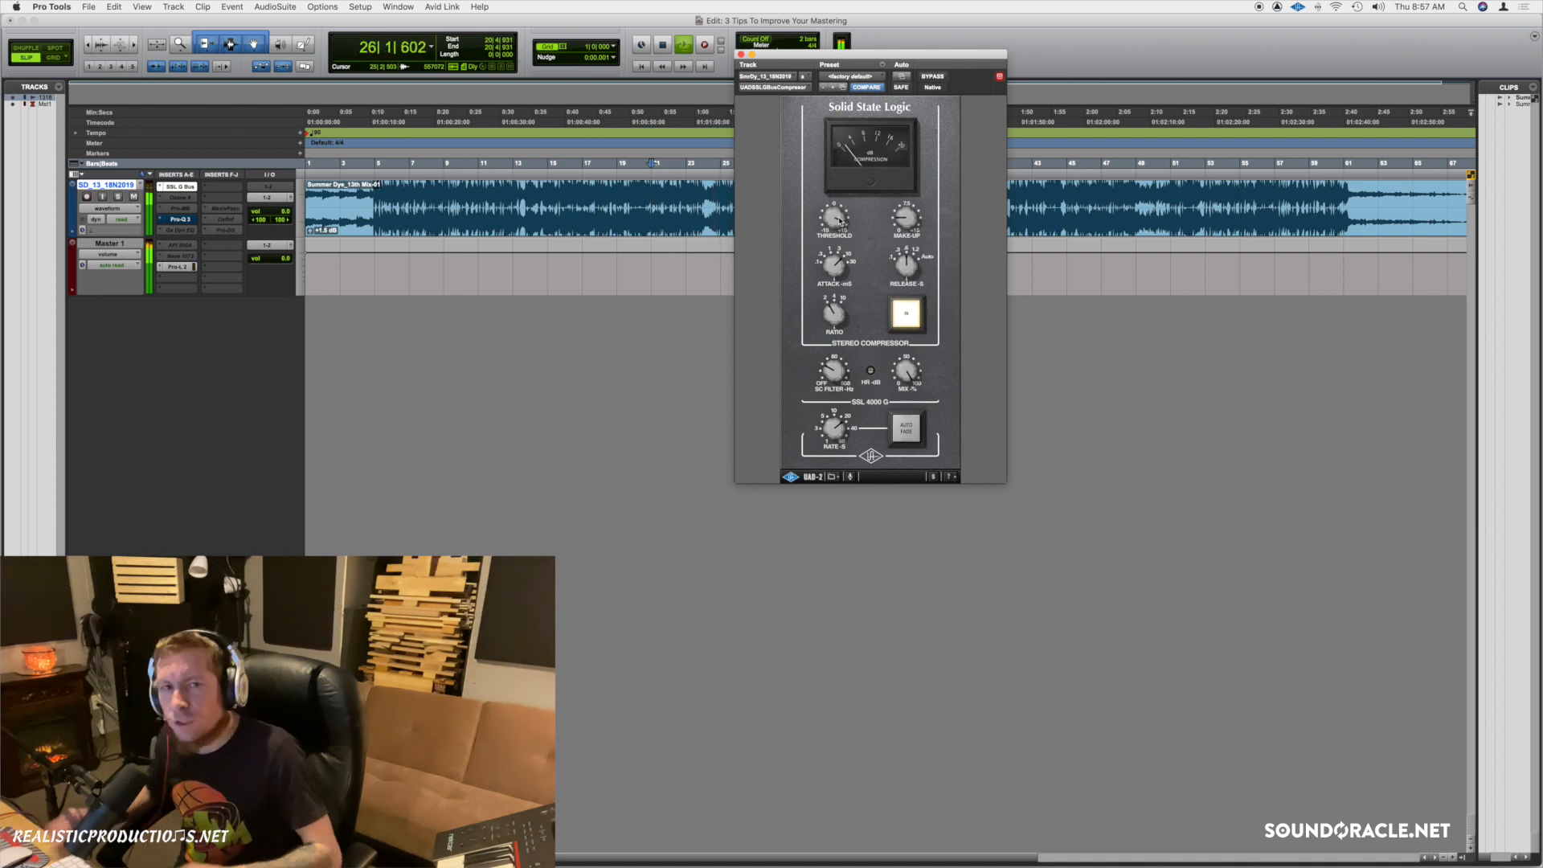
key(space)
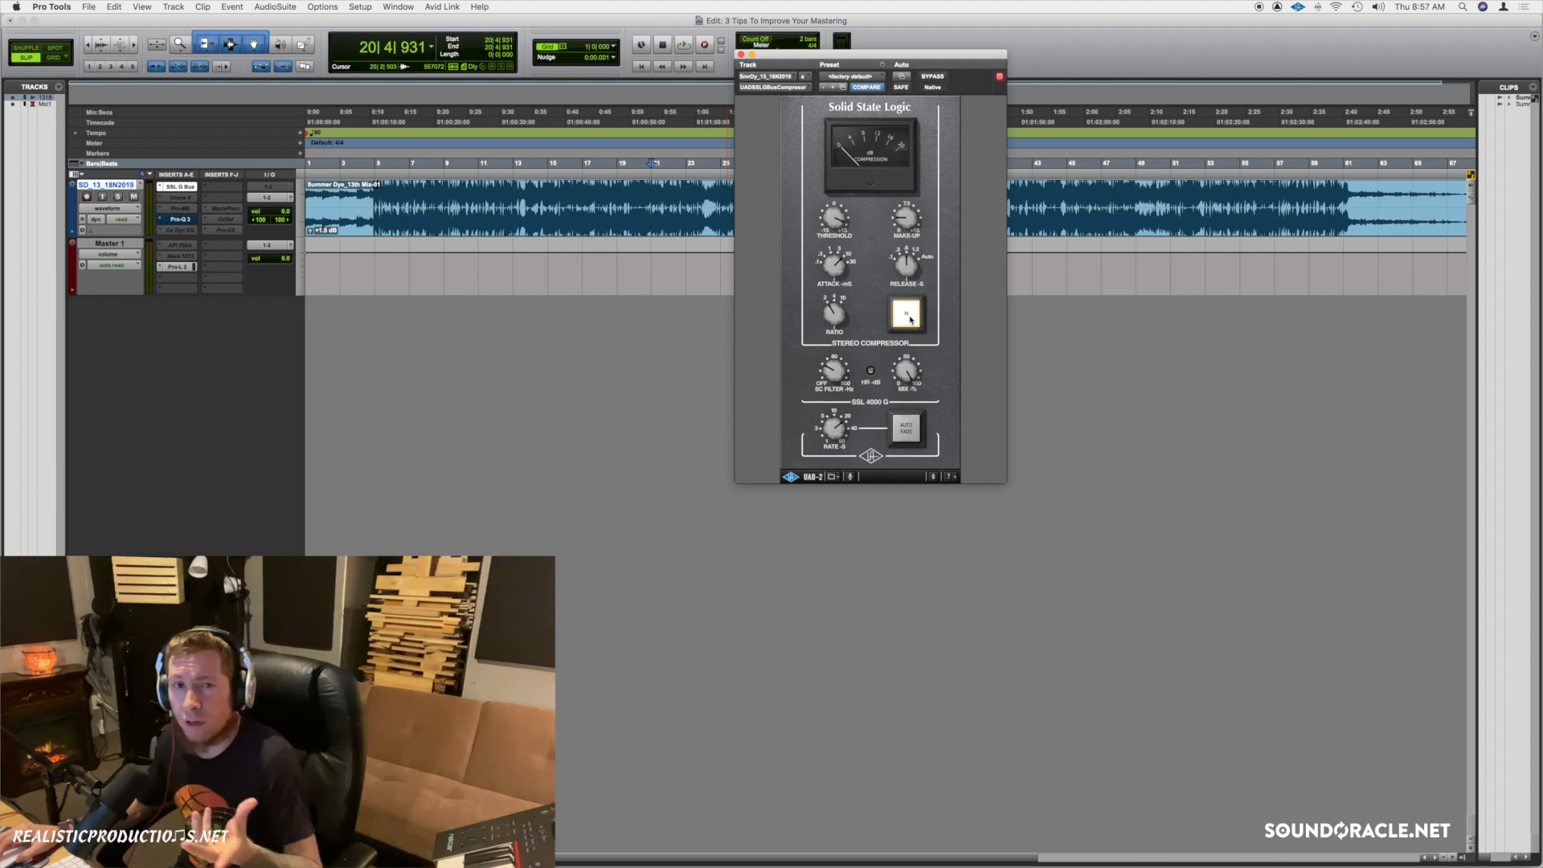
key(space)
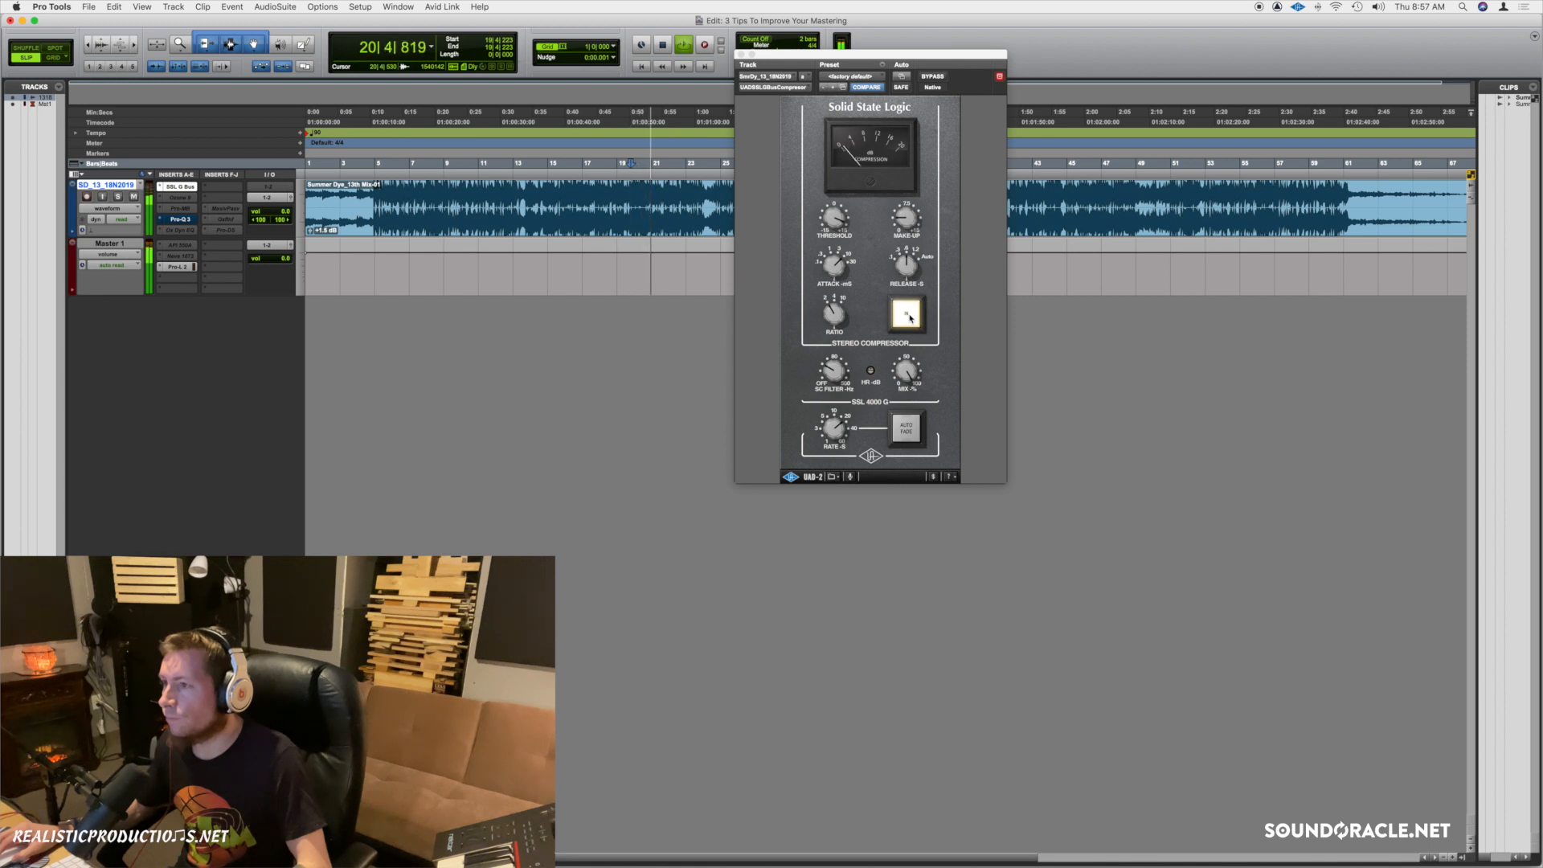
click(906, 315)
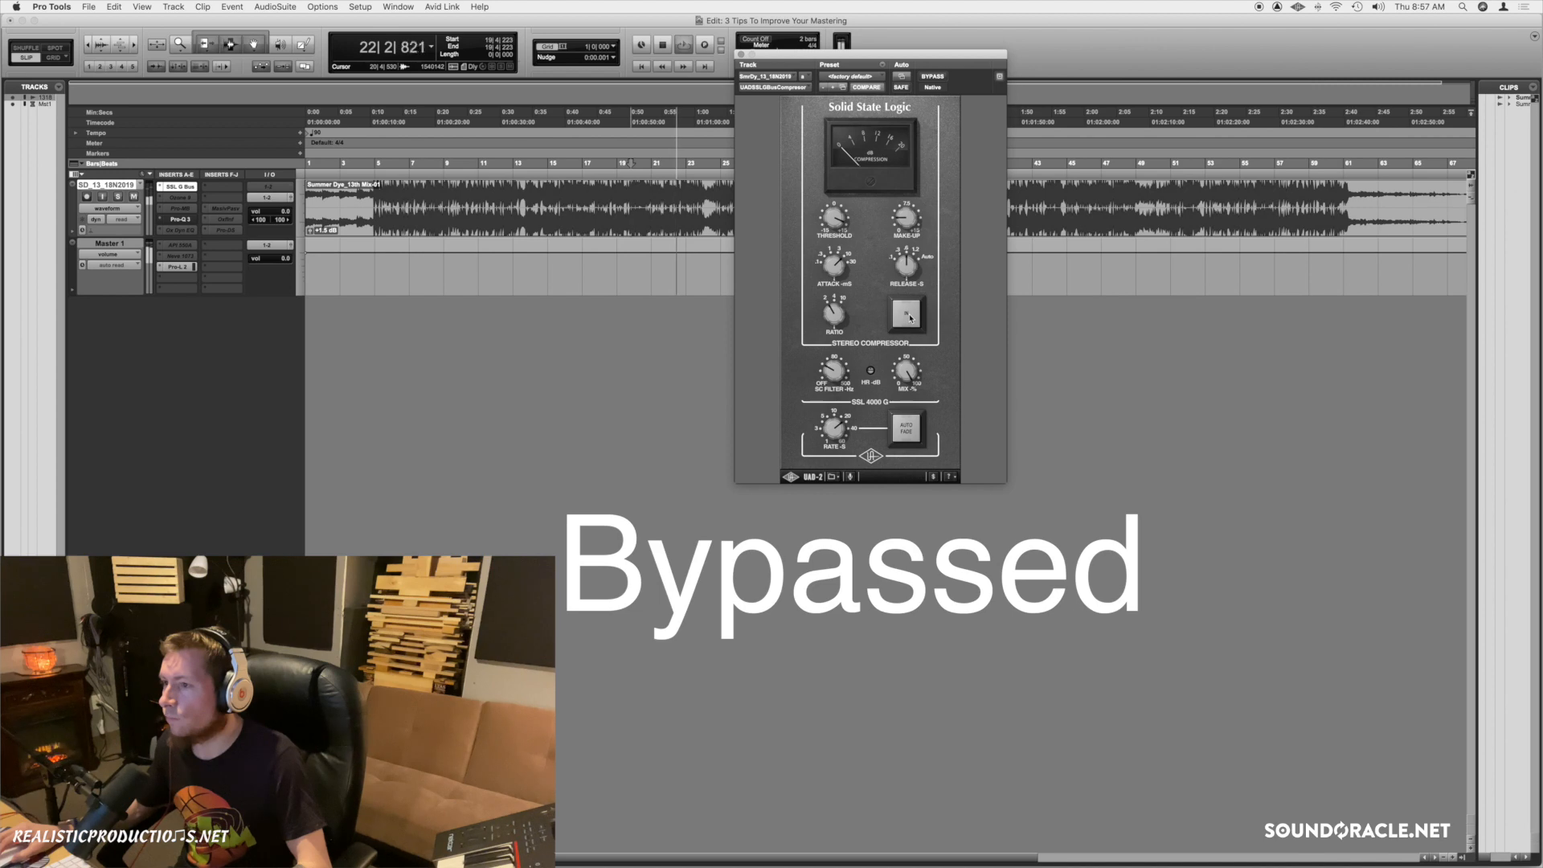
click(910, 318)
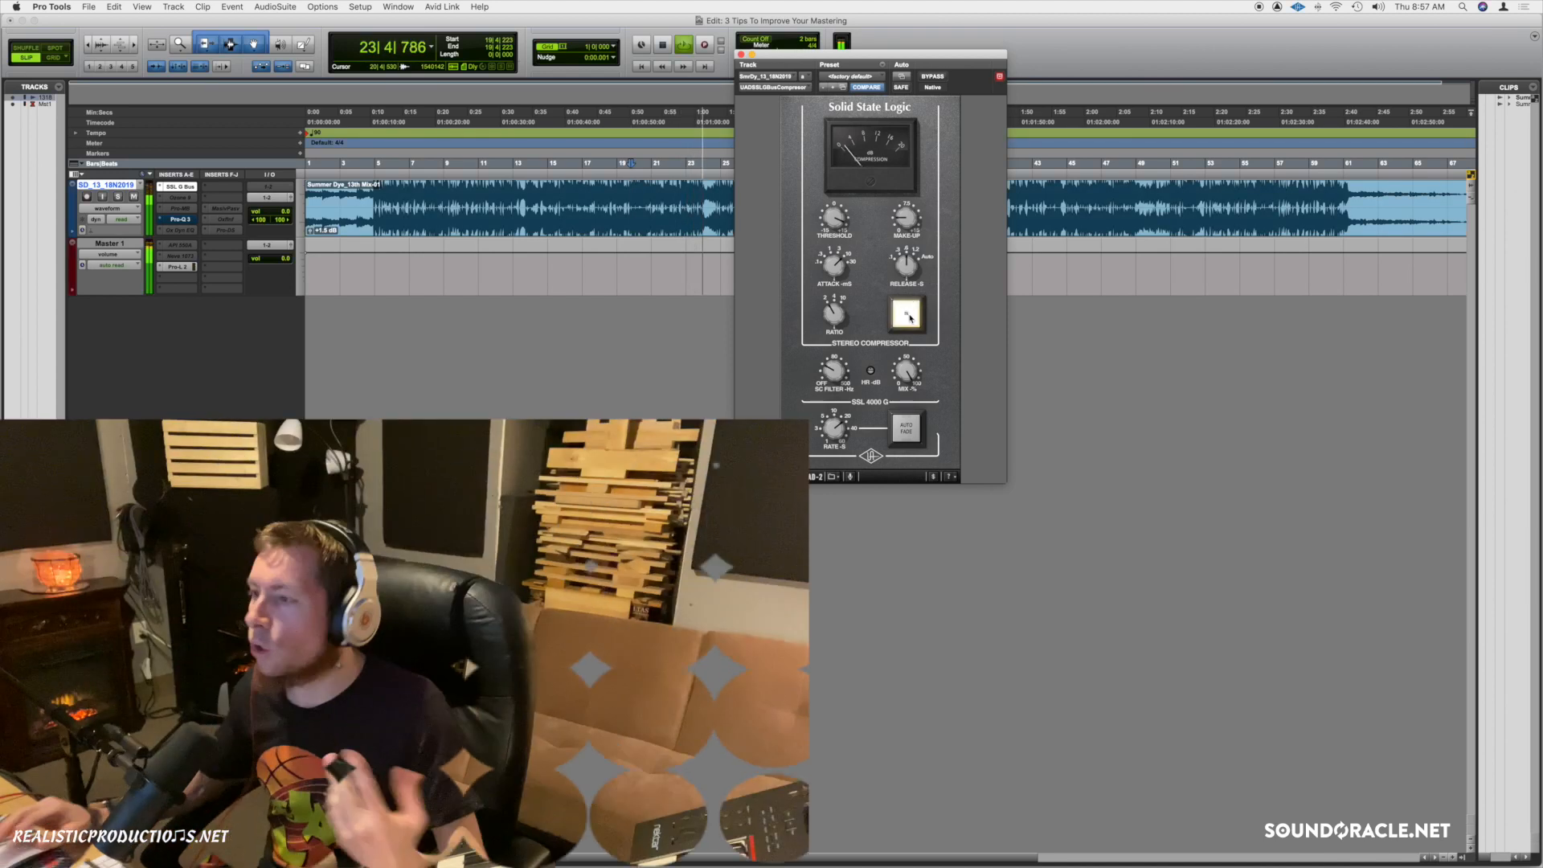
key(space)
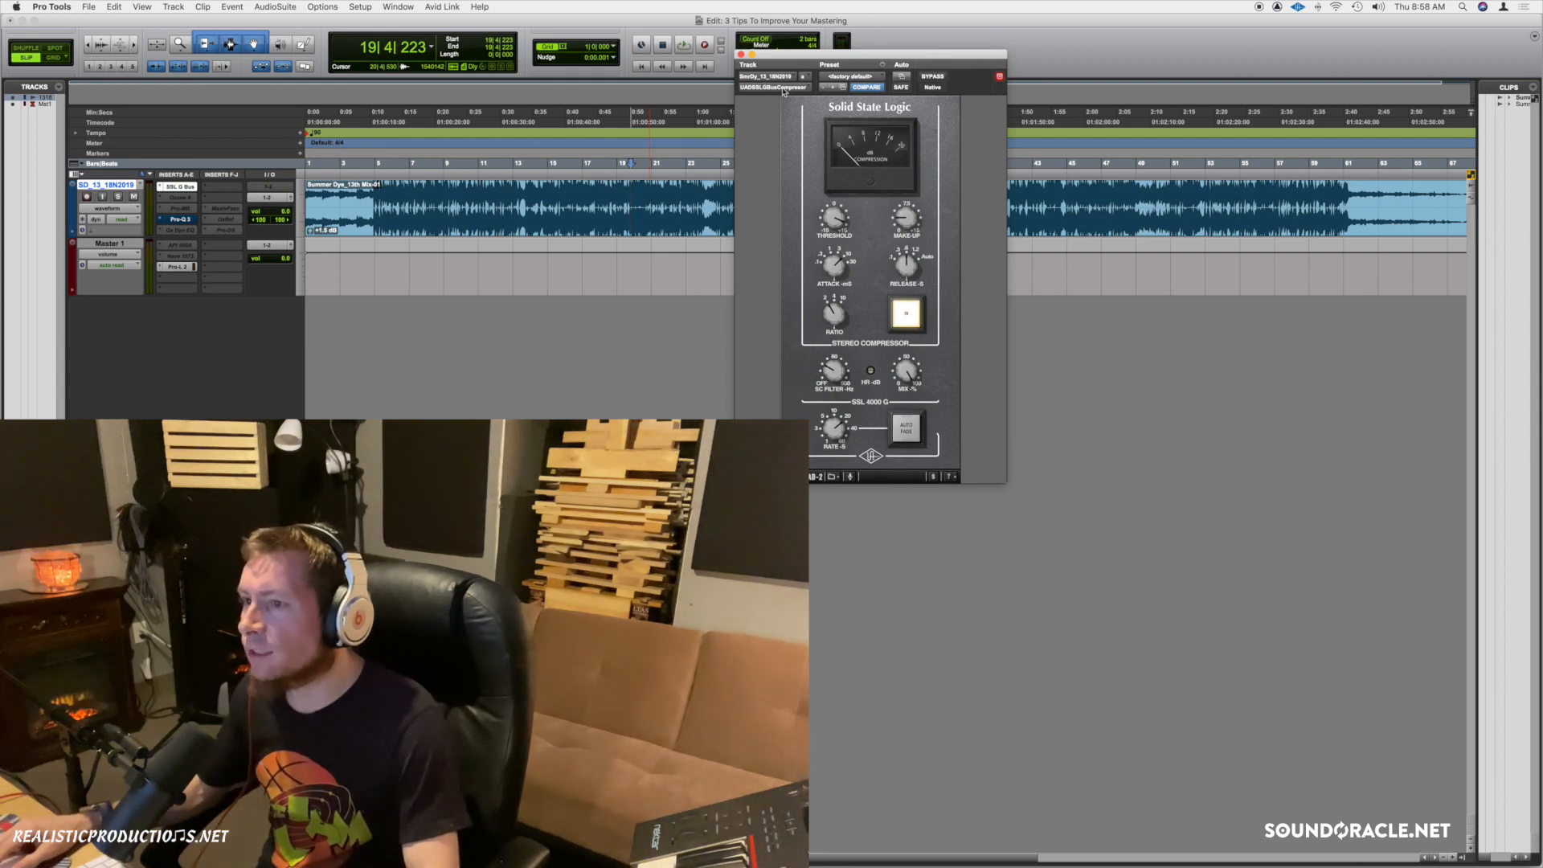
Close the SSL window, open the master's Pro-Q 3 out of bypass, and move it down-left.
click(740, 53)
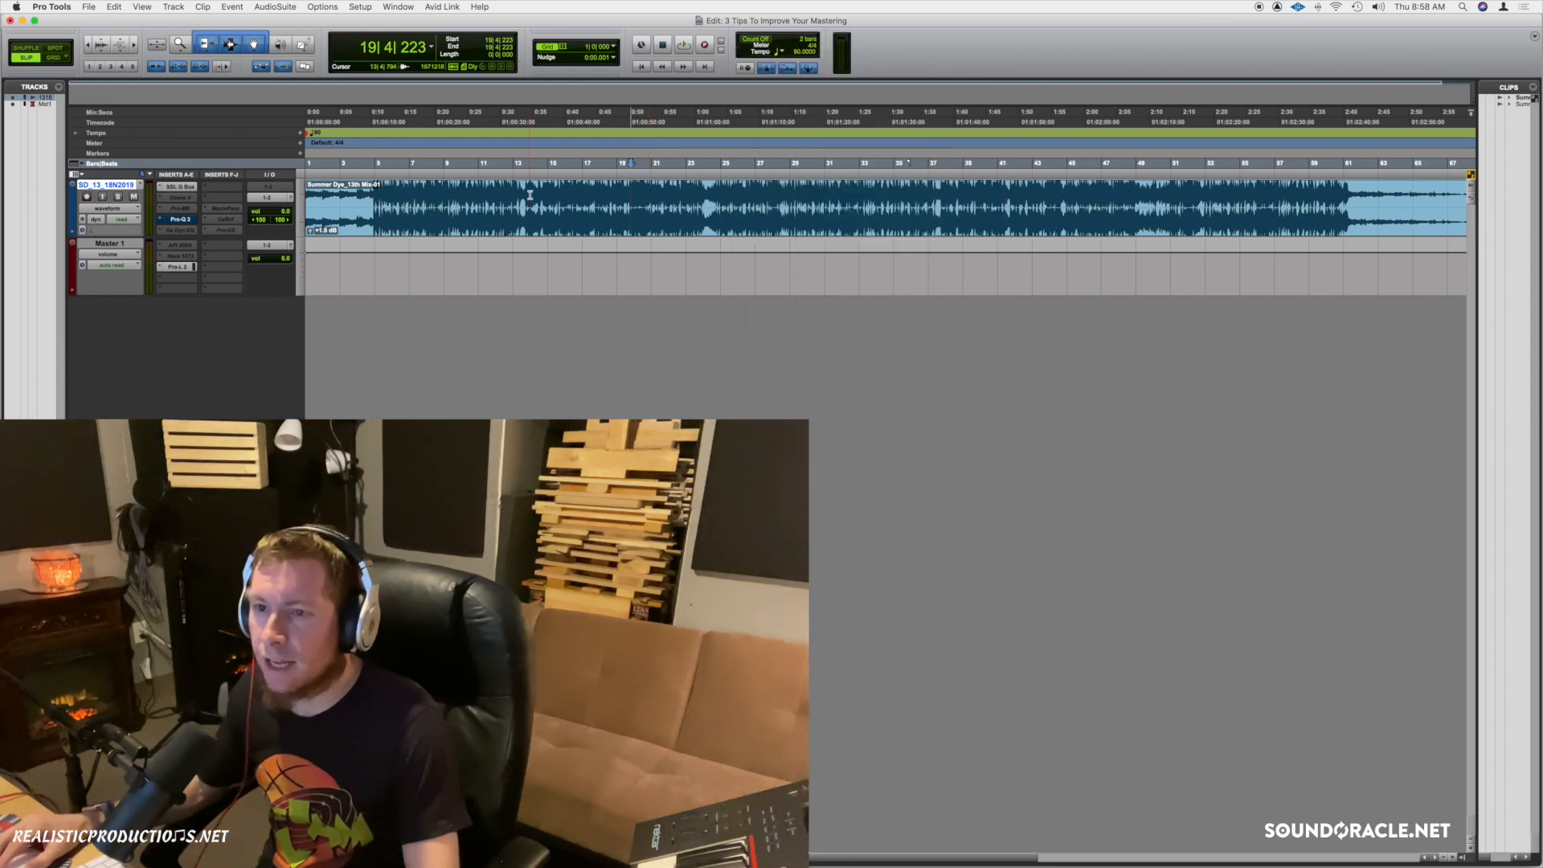
click(529, 194)
click(180, 220)
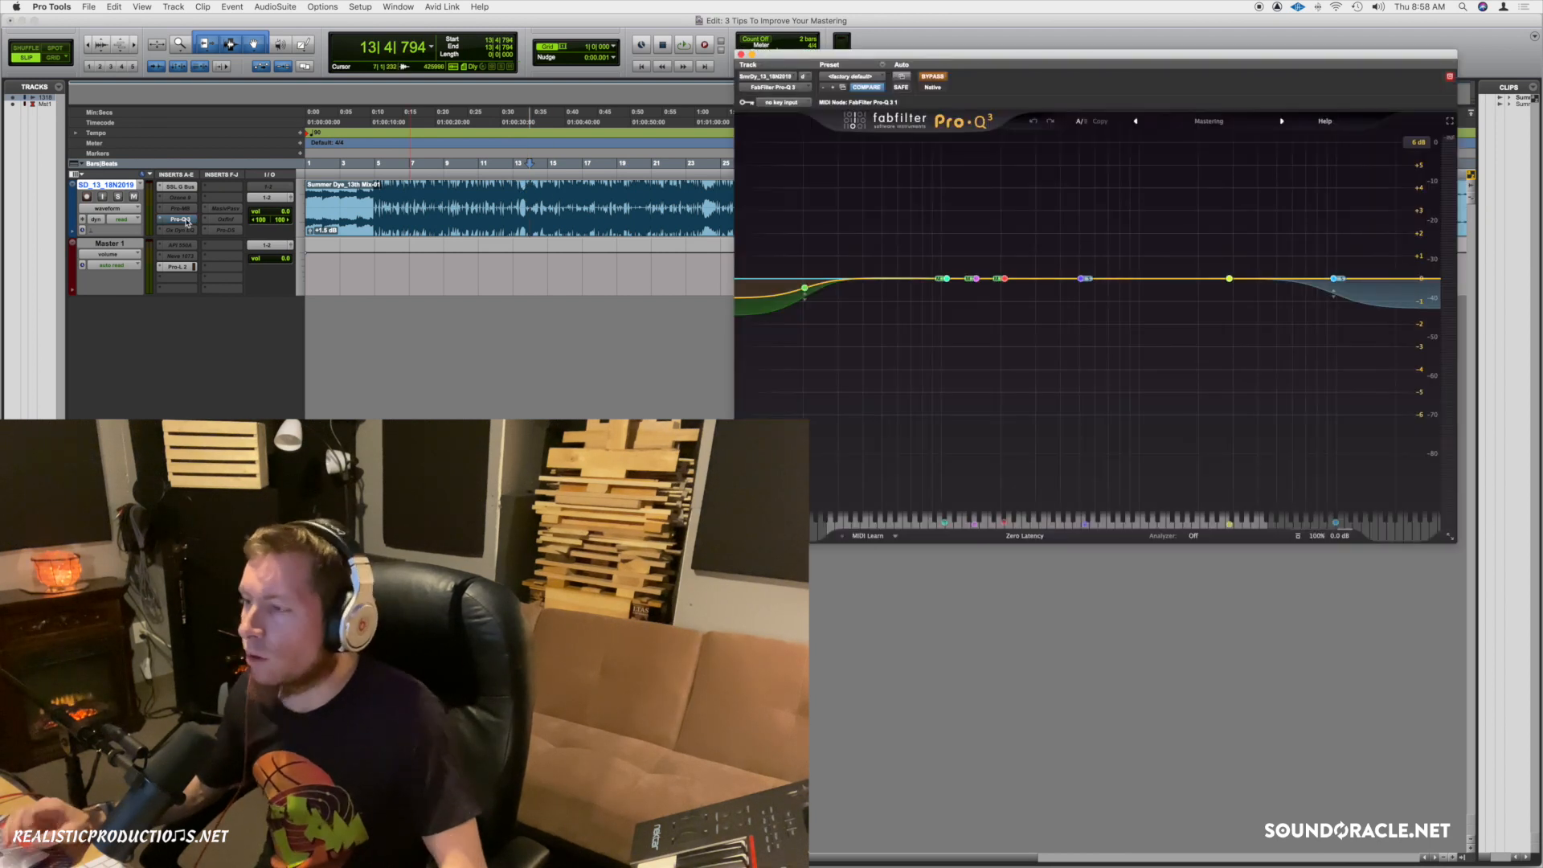
super+click(187, 221)
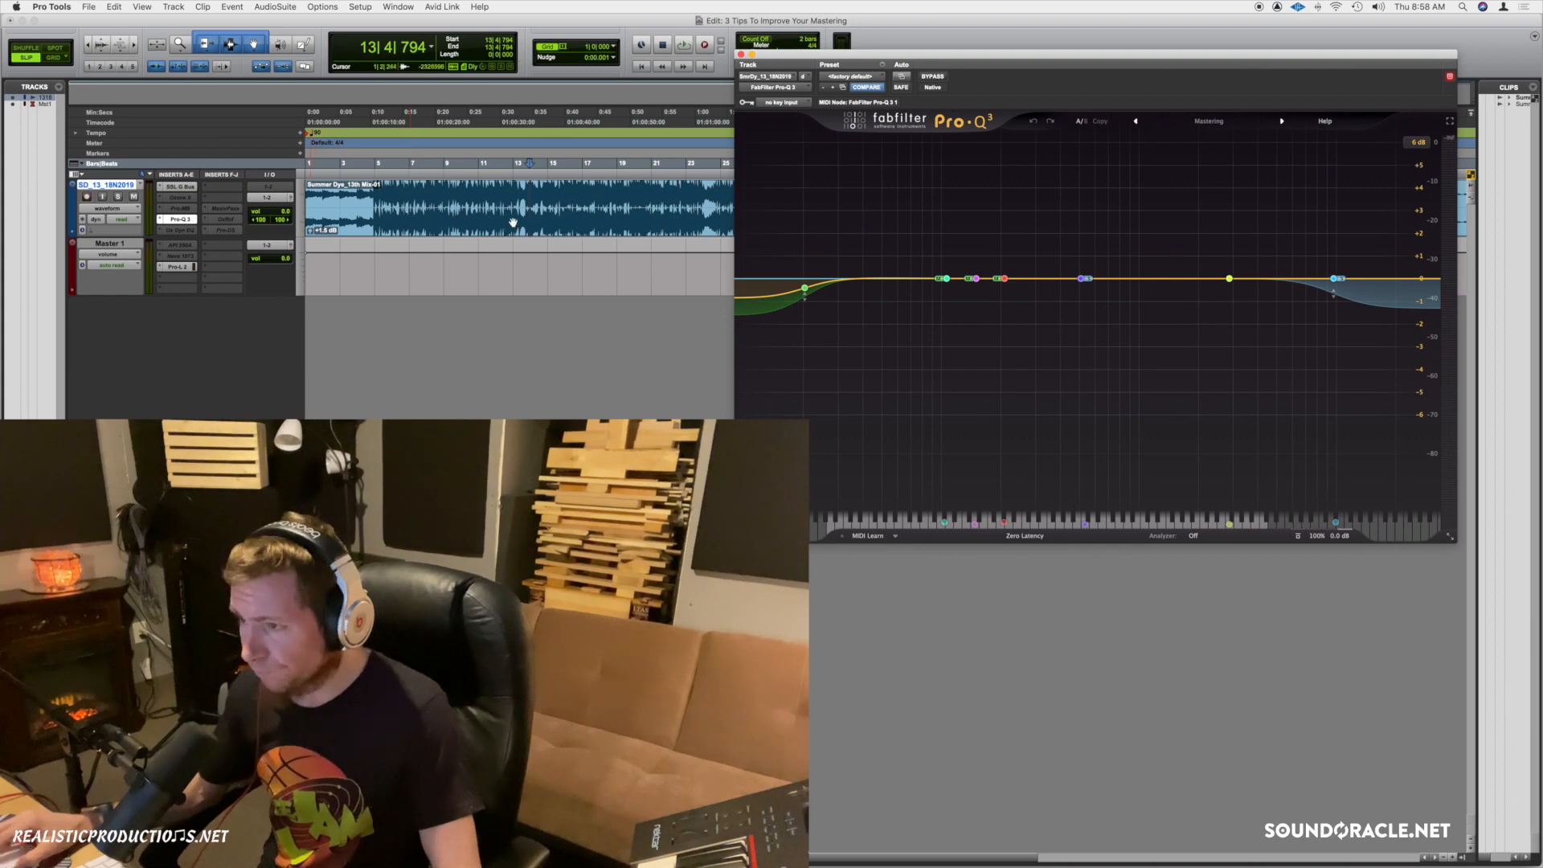
drag(923, 54, 679, 252)
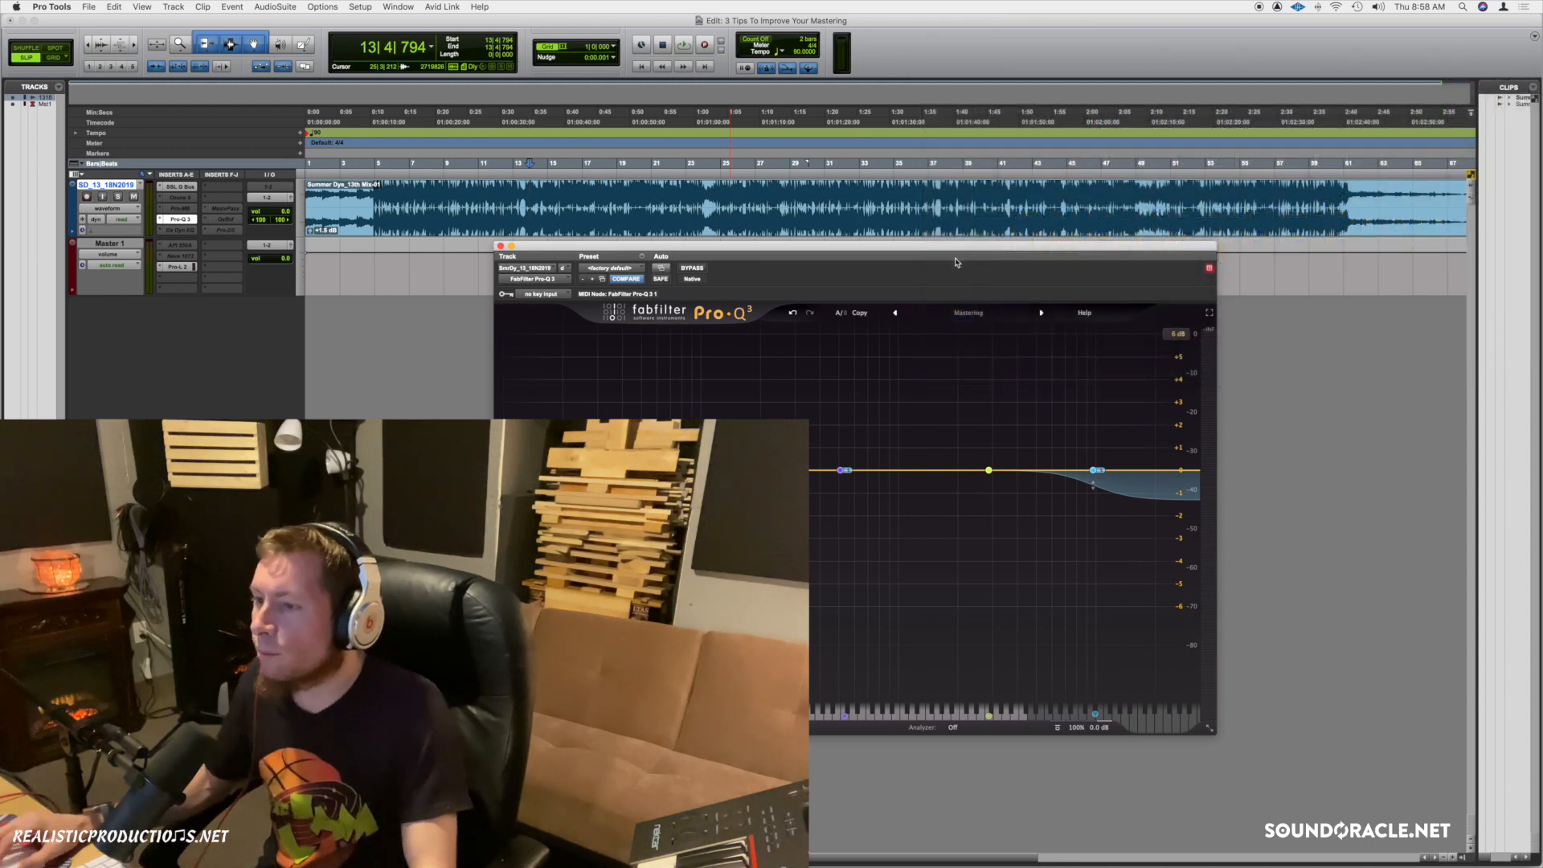
Sweep the soloed low-mid bell to about 404 Hz during playback and cut it to -0.78 dB.
drag(946, 250, 938, 246)
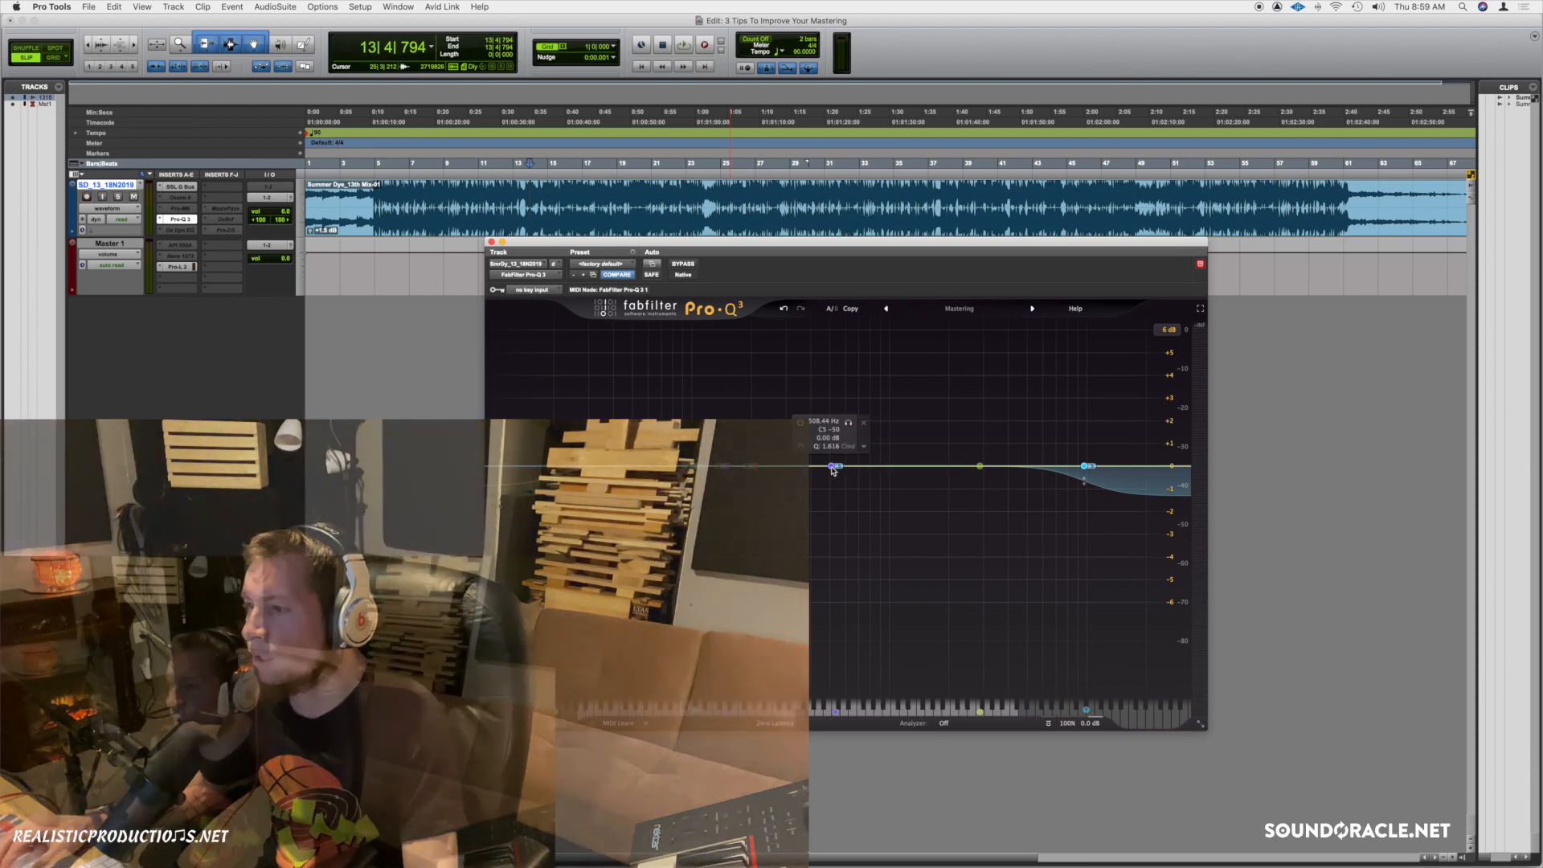
drag(834, 466, 835, 481)
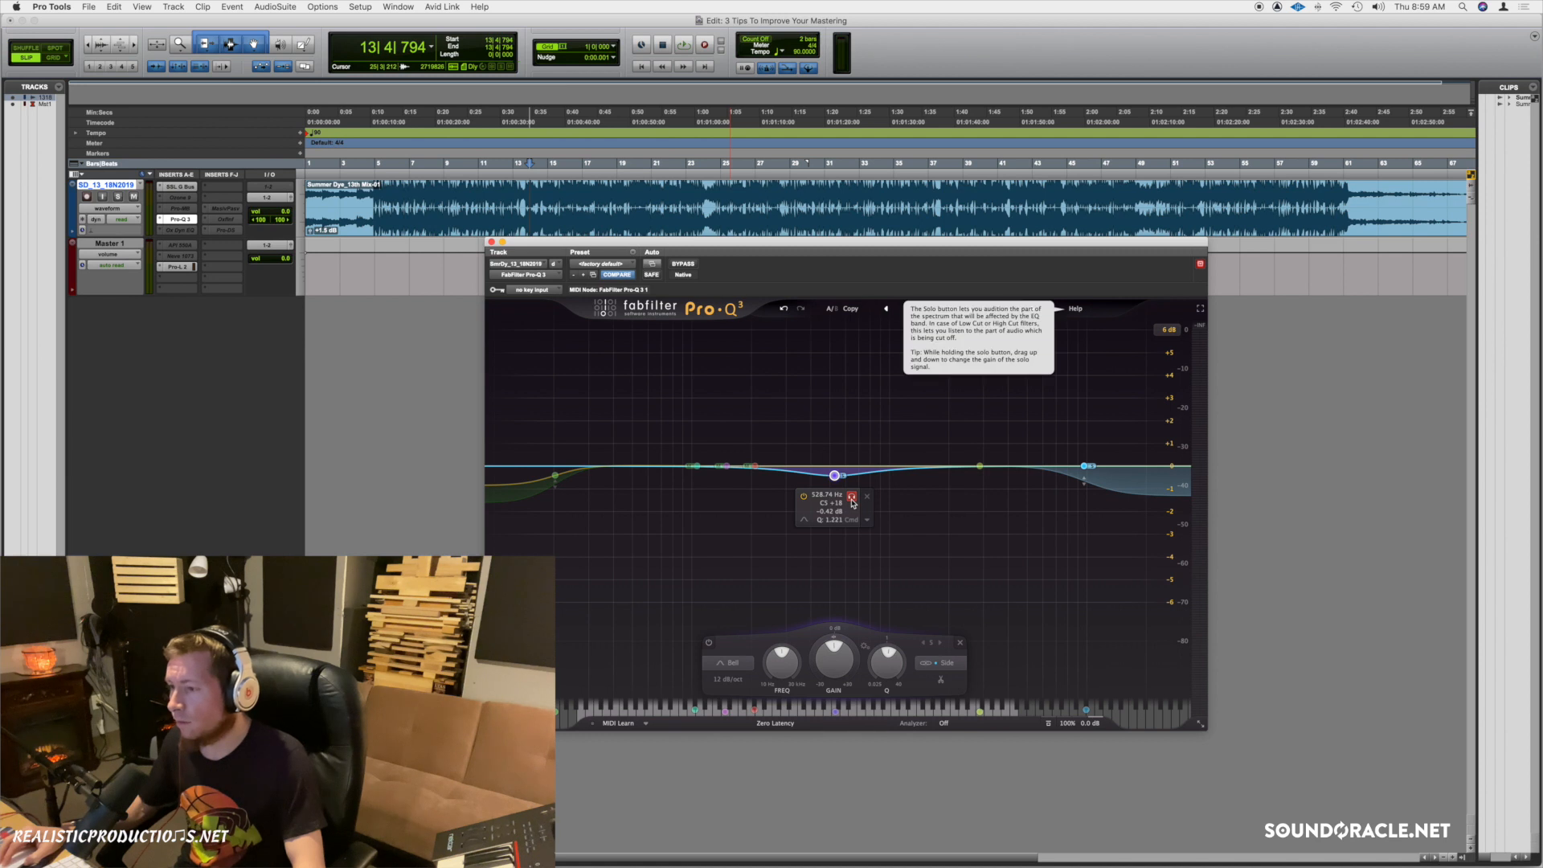
key(space)
mouse_move(853, 503)
mouse_down()
mouse_move(889, 499)
mouse_move(832, 501)
mouse_up()
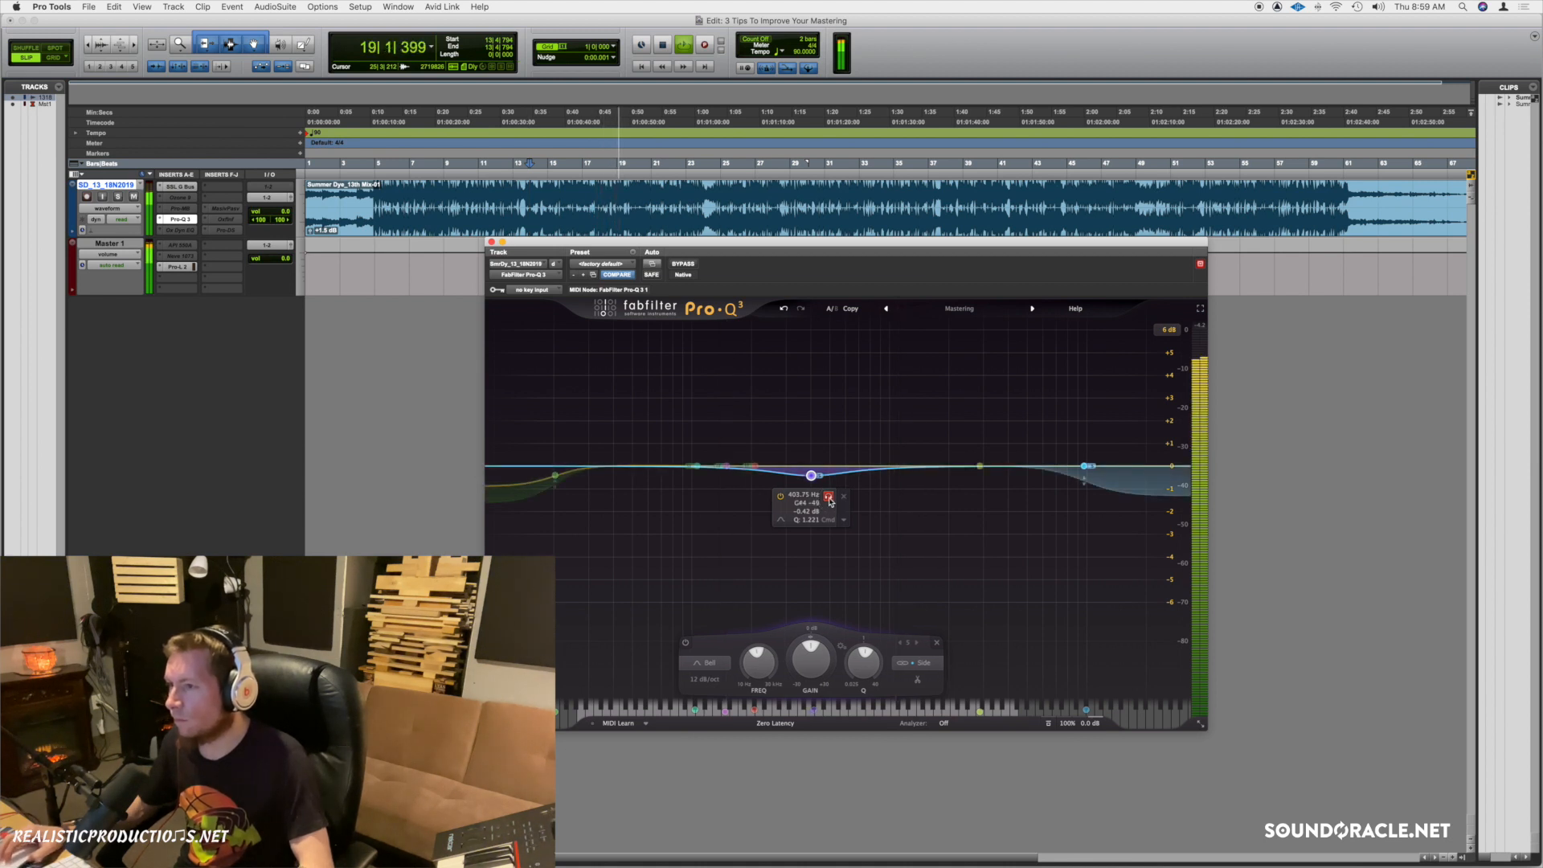
drag(811, 655, 811, 672)
mouse_move(812, 486)
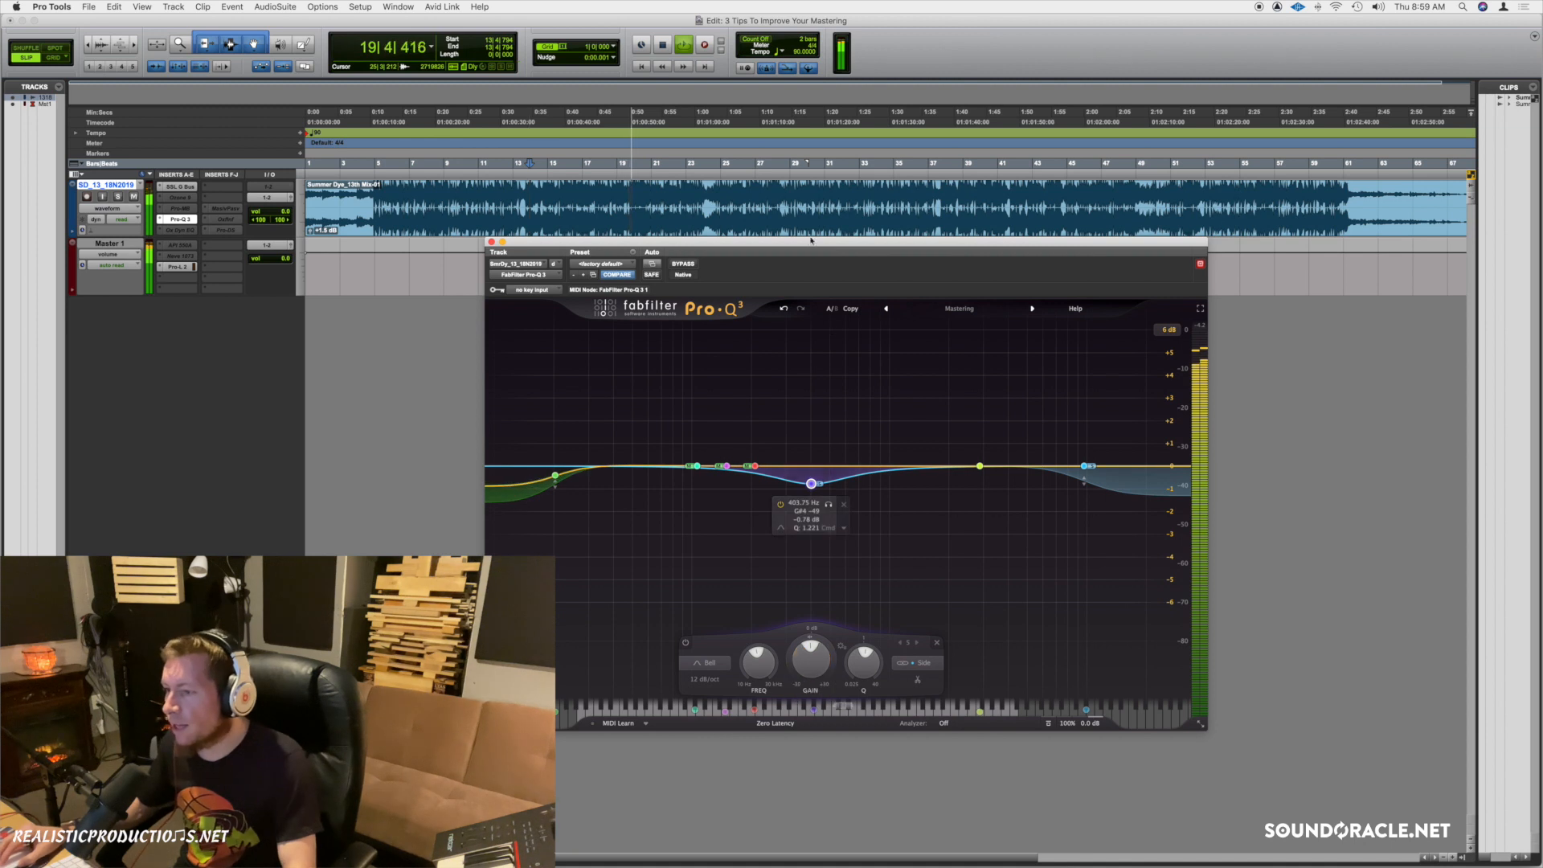
key(space)
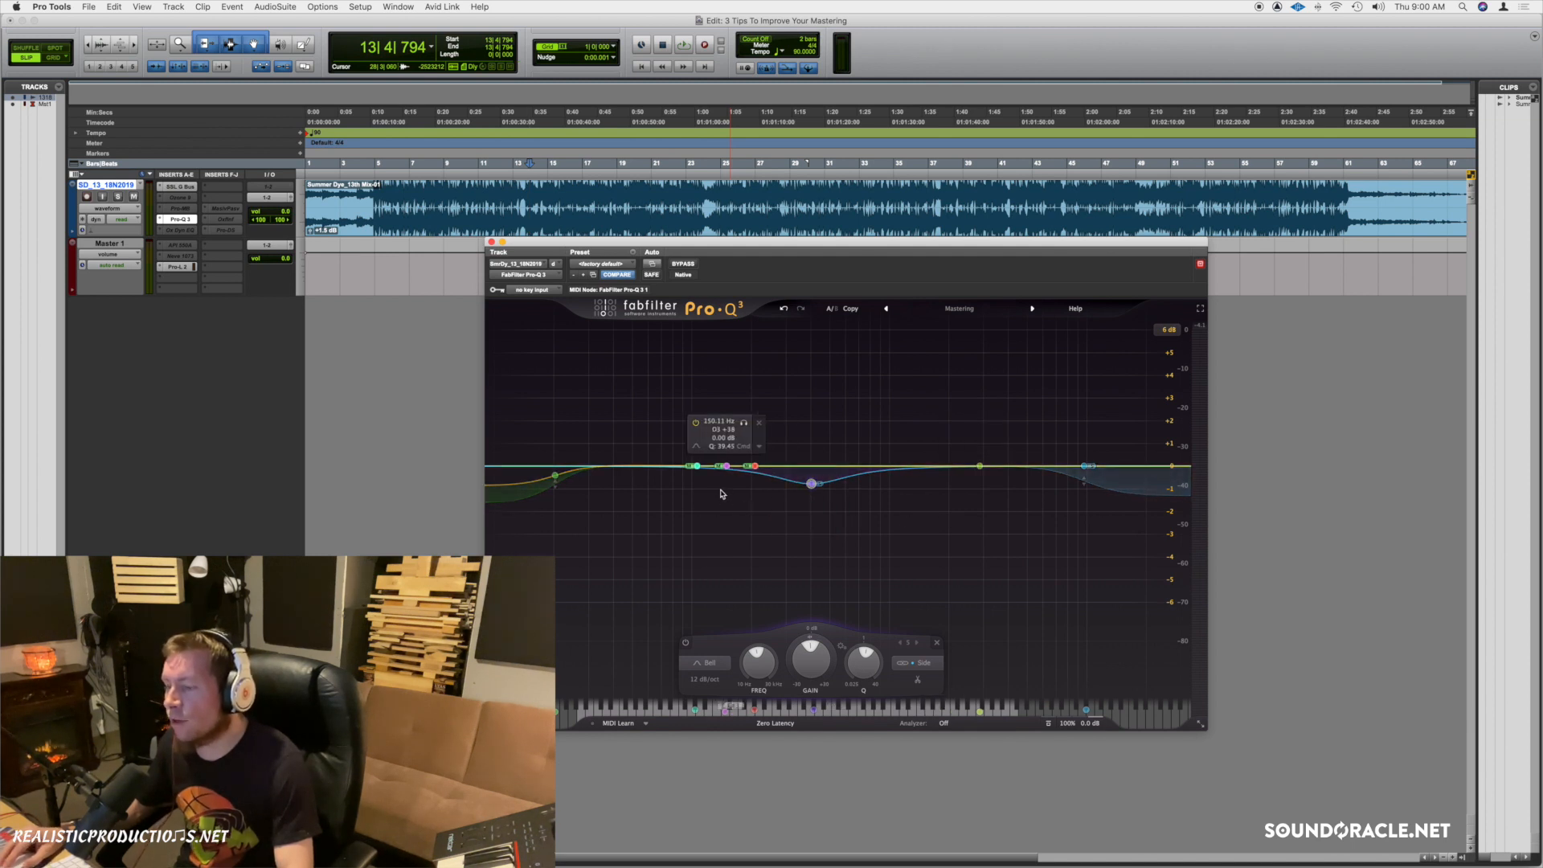
Cut the 108 Hz bell to -0.51 dB, then play from bar 7 and sweep it to about 105 Hz.
drag(699, 471, 699, 480)
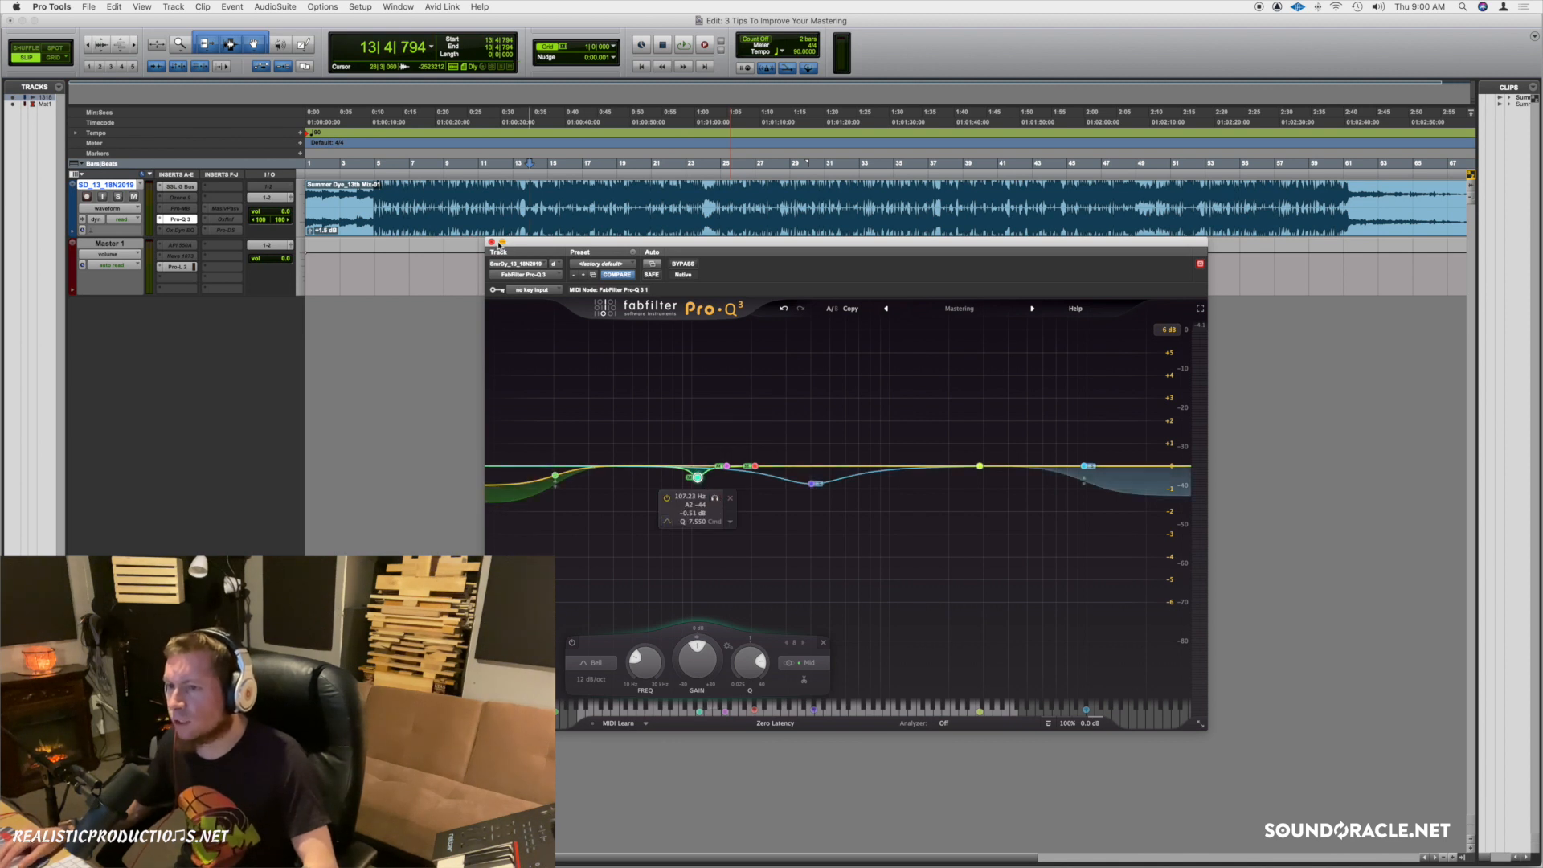
click(413, 194)
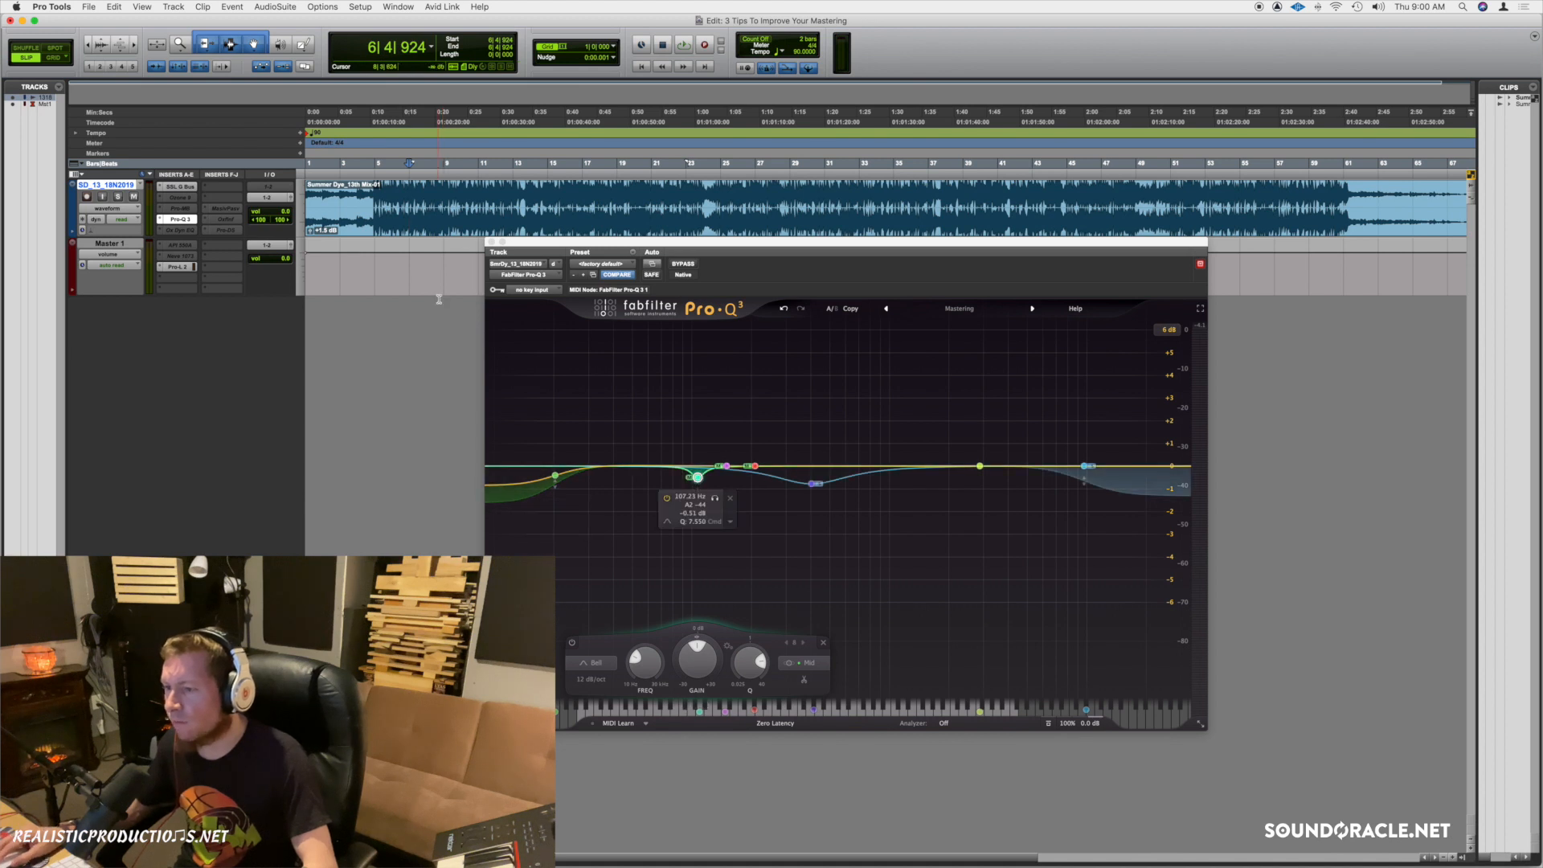
click(411, 198)
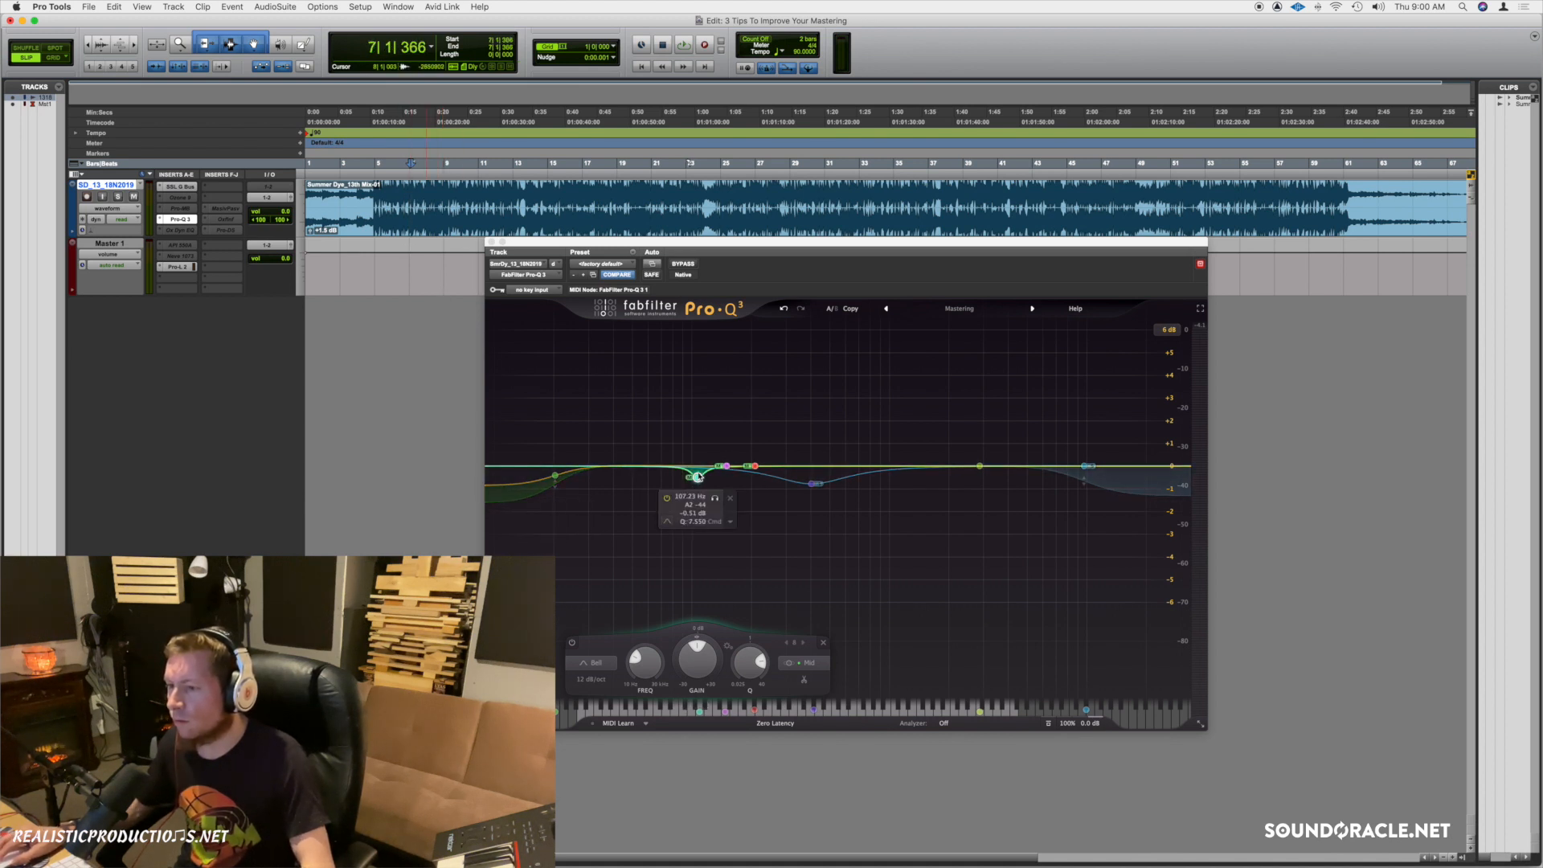
key(space)
click(715, 498)
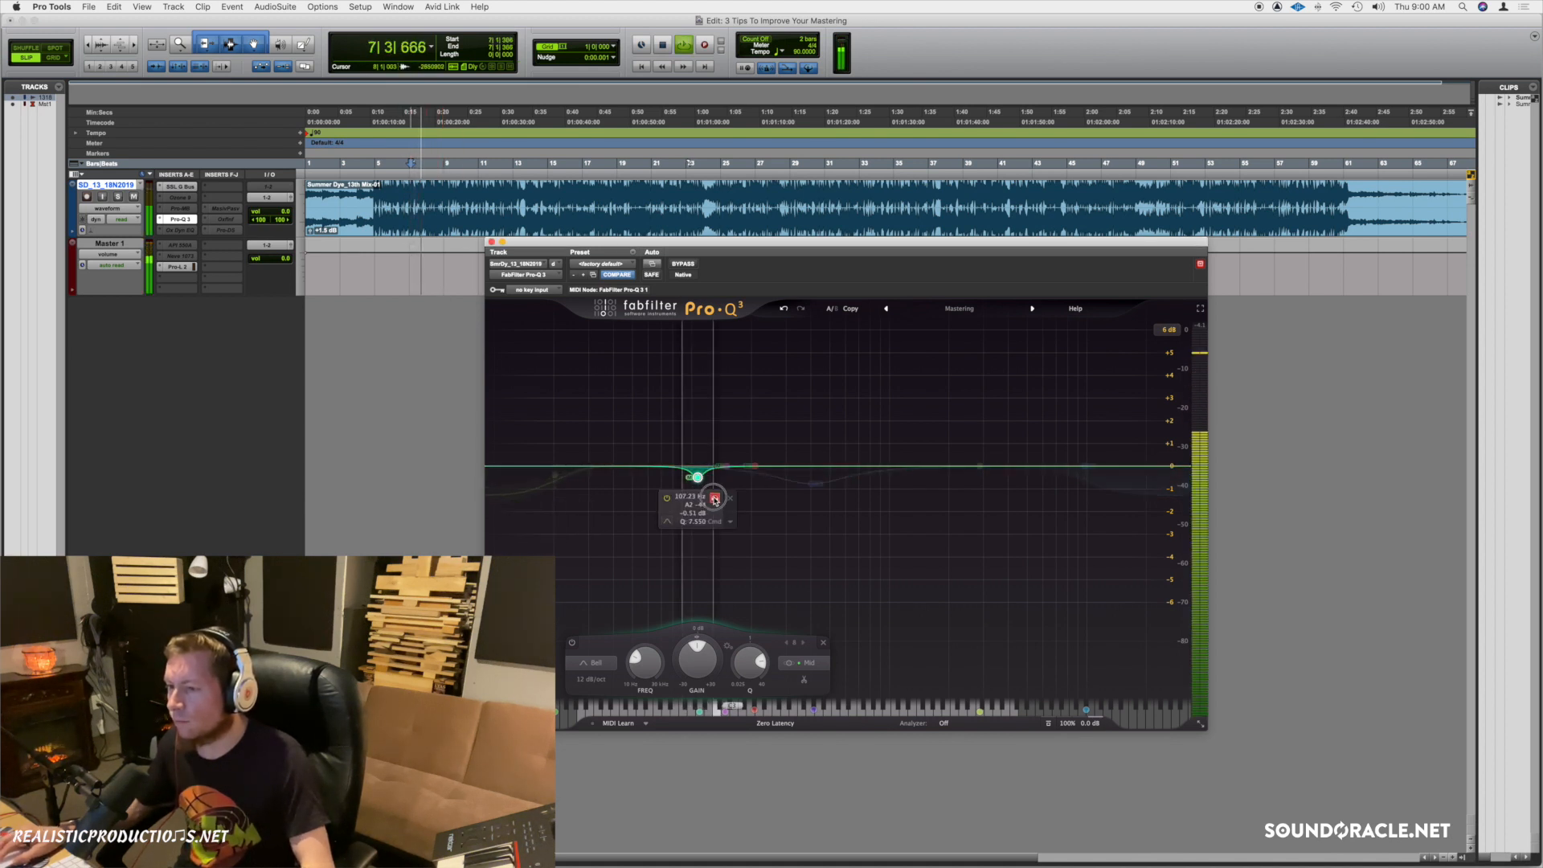
drag(715, 498, 713, 500)
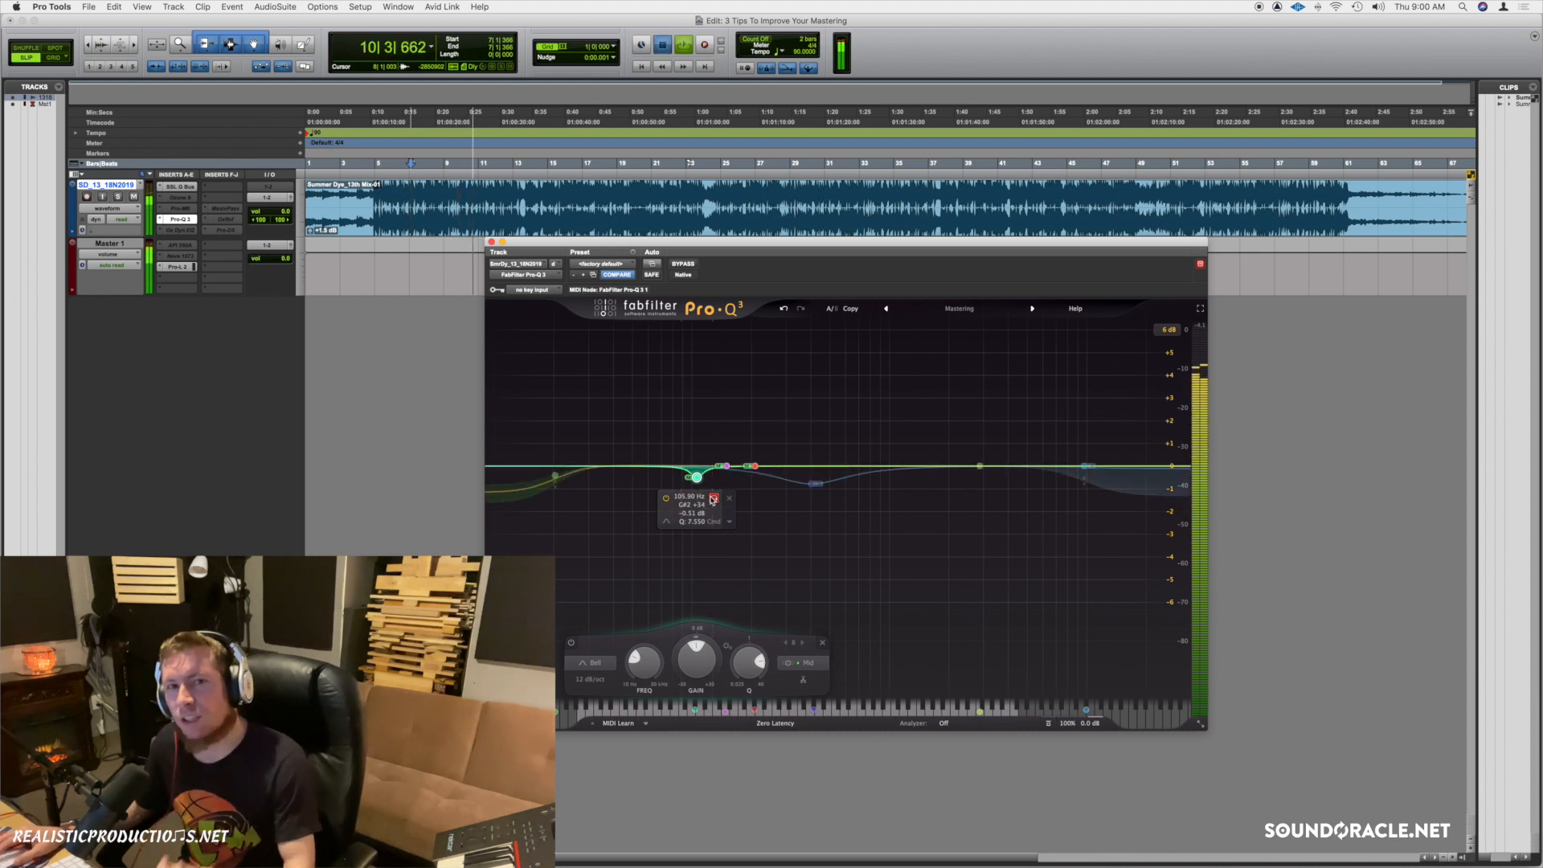
key(space)
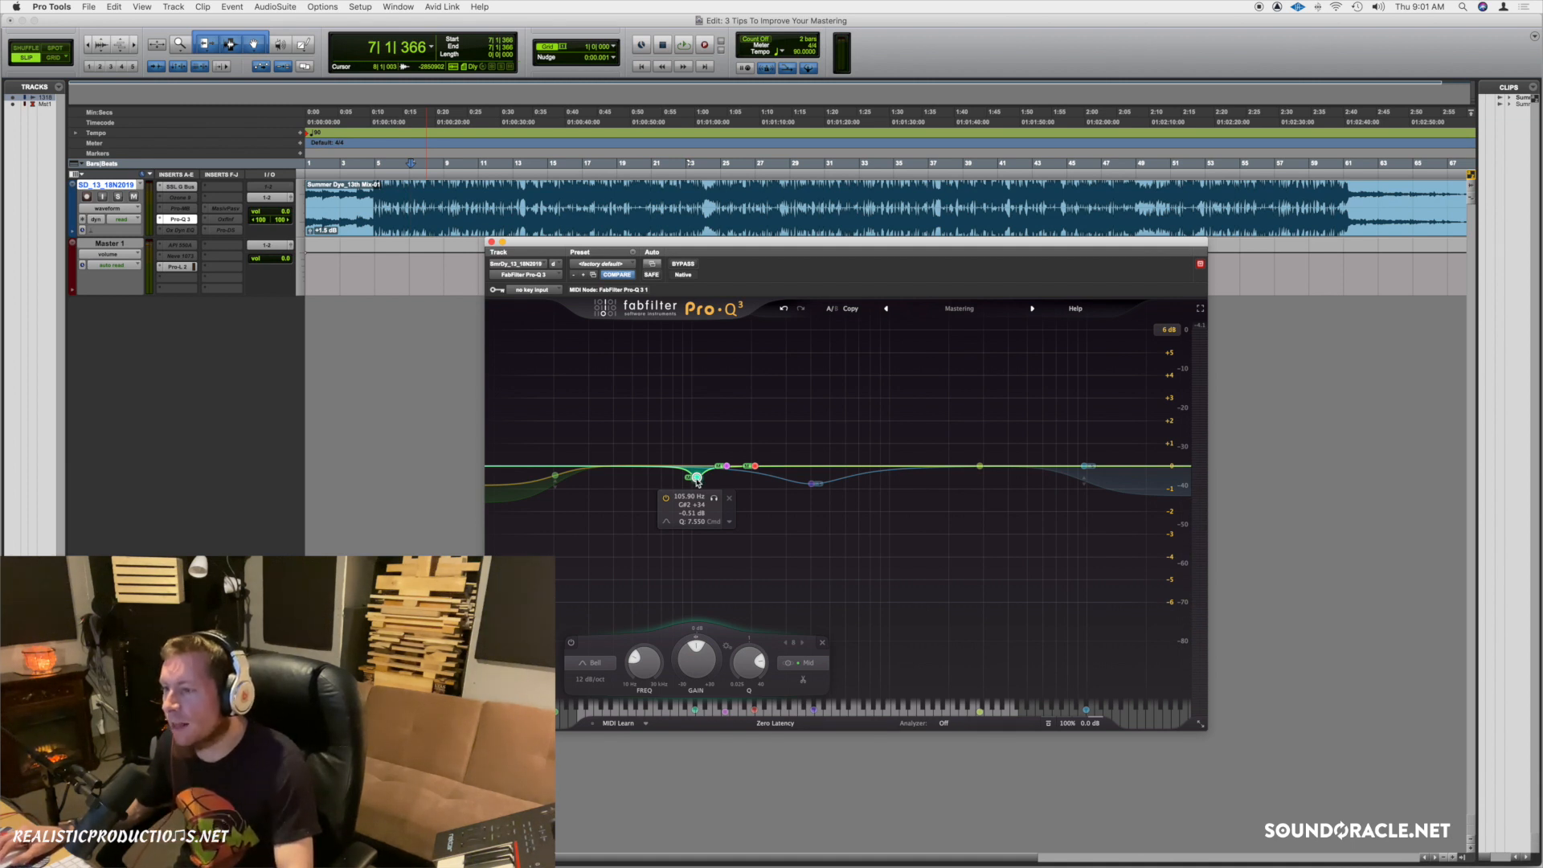
Lower the purple band to -0.74 dB and audition it soloed while sweeping toward 189 Hz.
drag(727, 466, 727, 483)
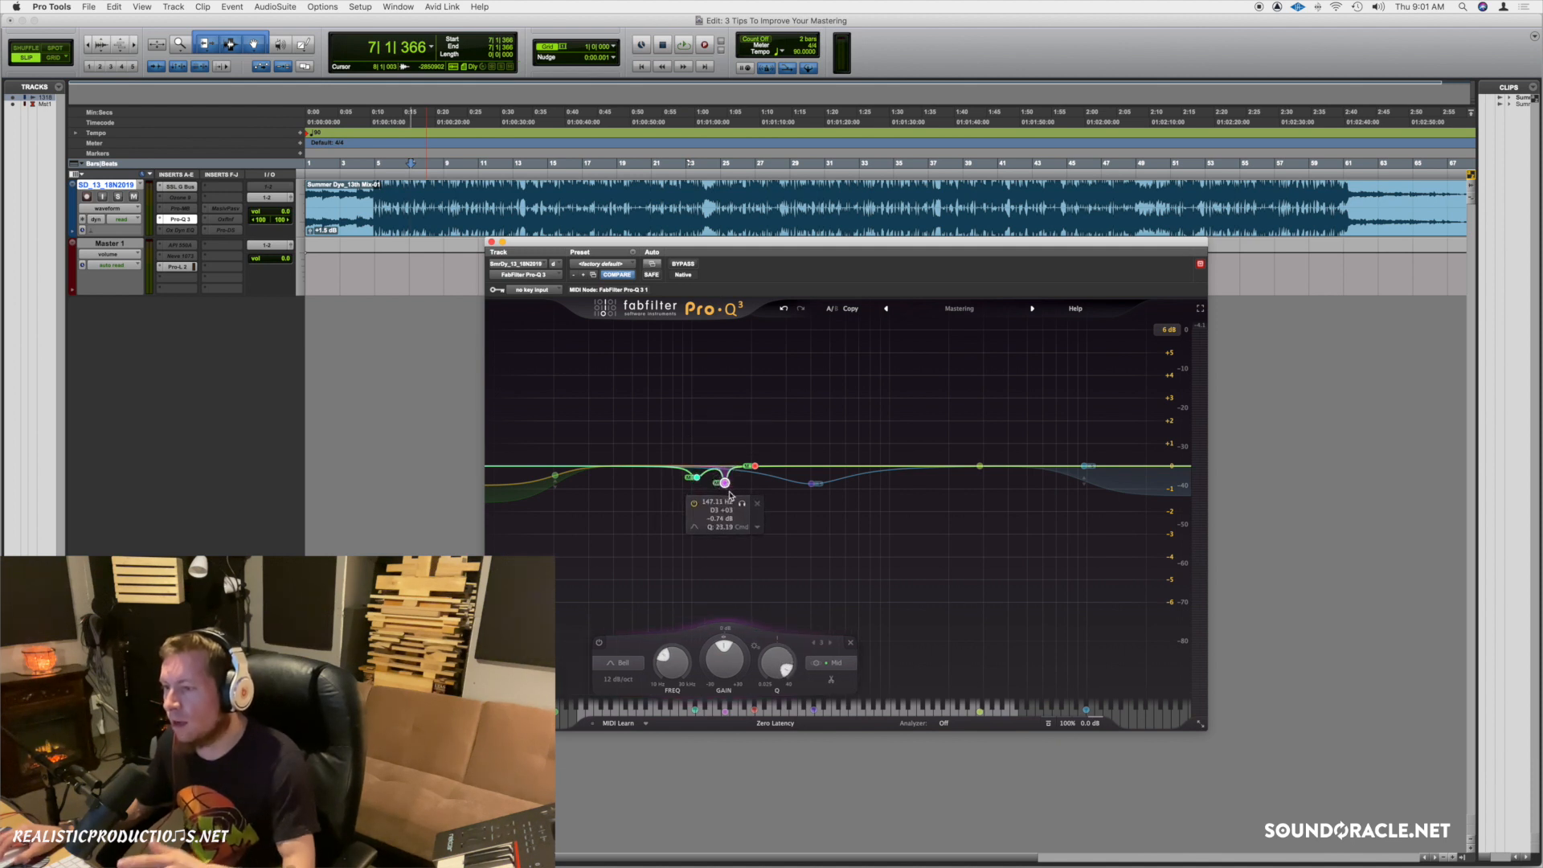
drag(742, 504, 677, 456)
key(space)
click(754, 465)
key(space)
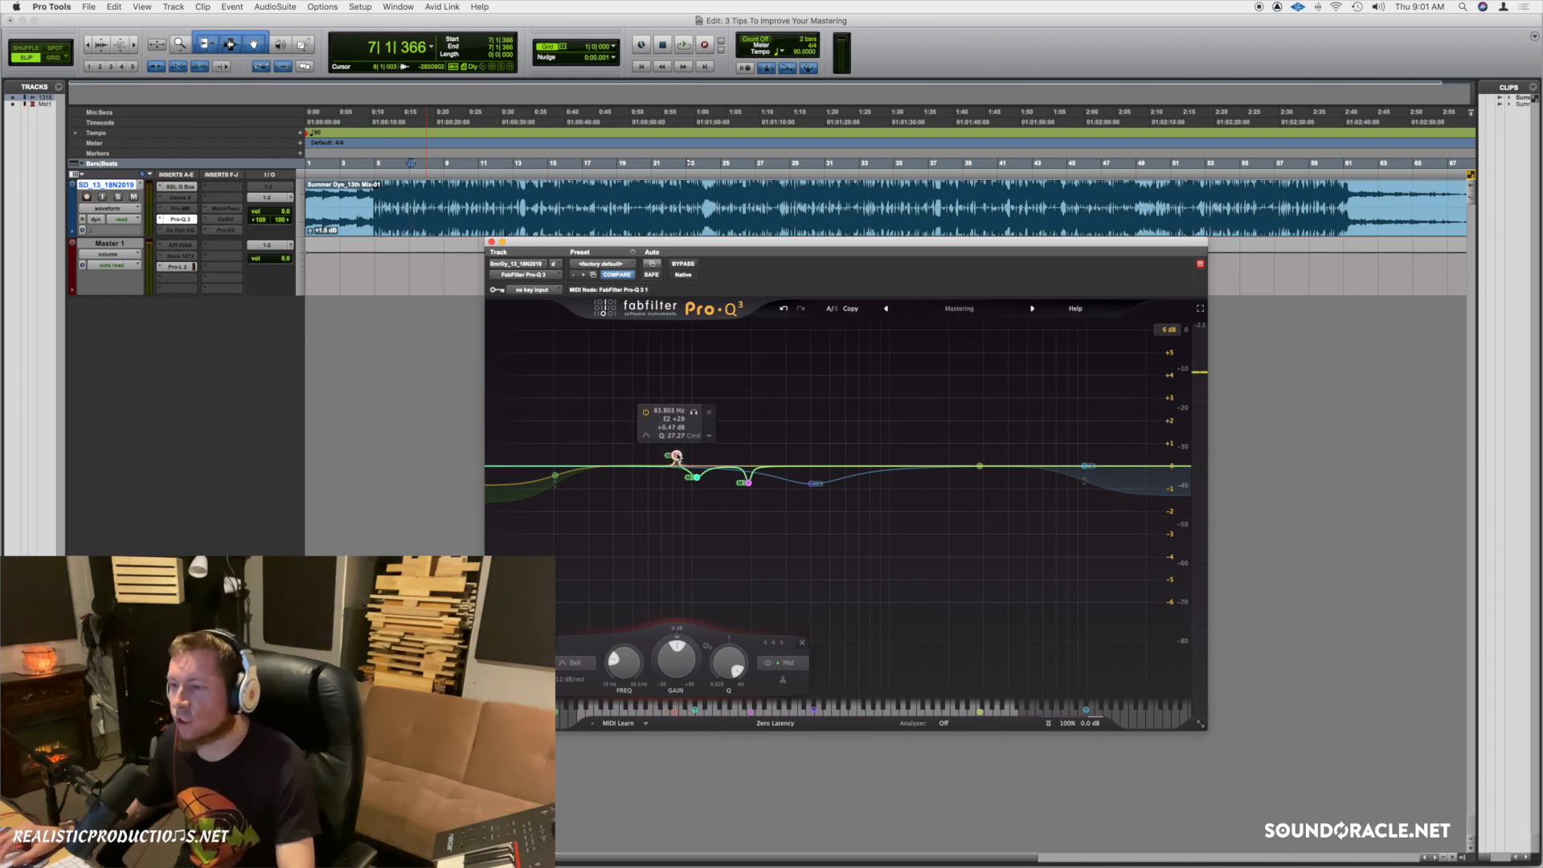
Place the bass bell near 85 Hz with a +0.8 dB boost and audition it soloed.
scroll(677, 456, down, 3)
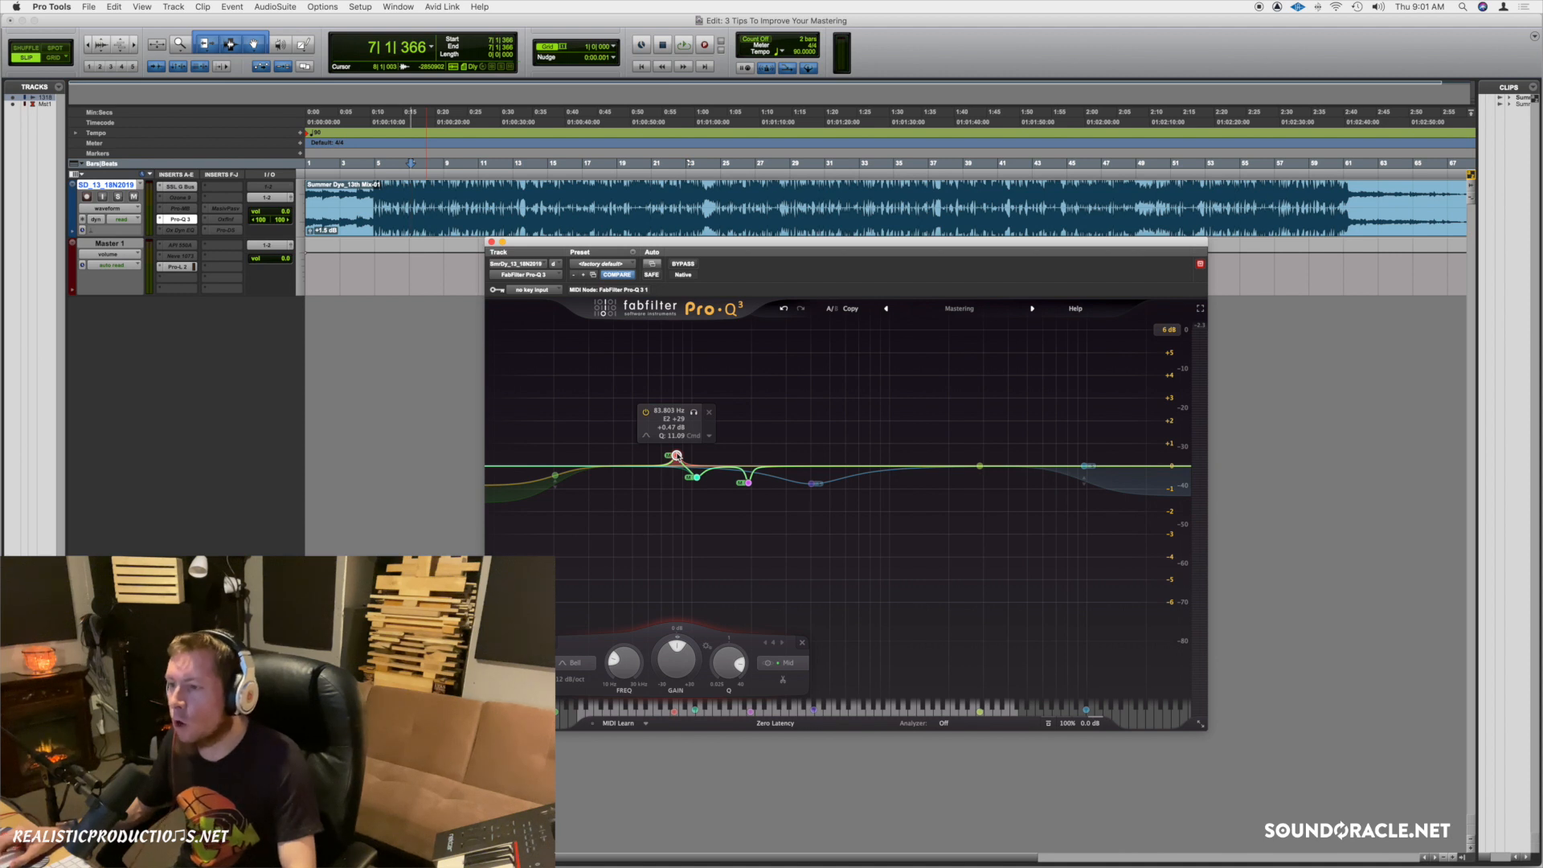
drag(677, 455, 681, 438)
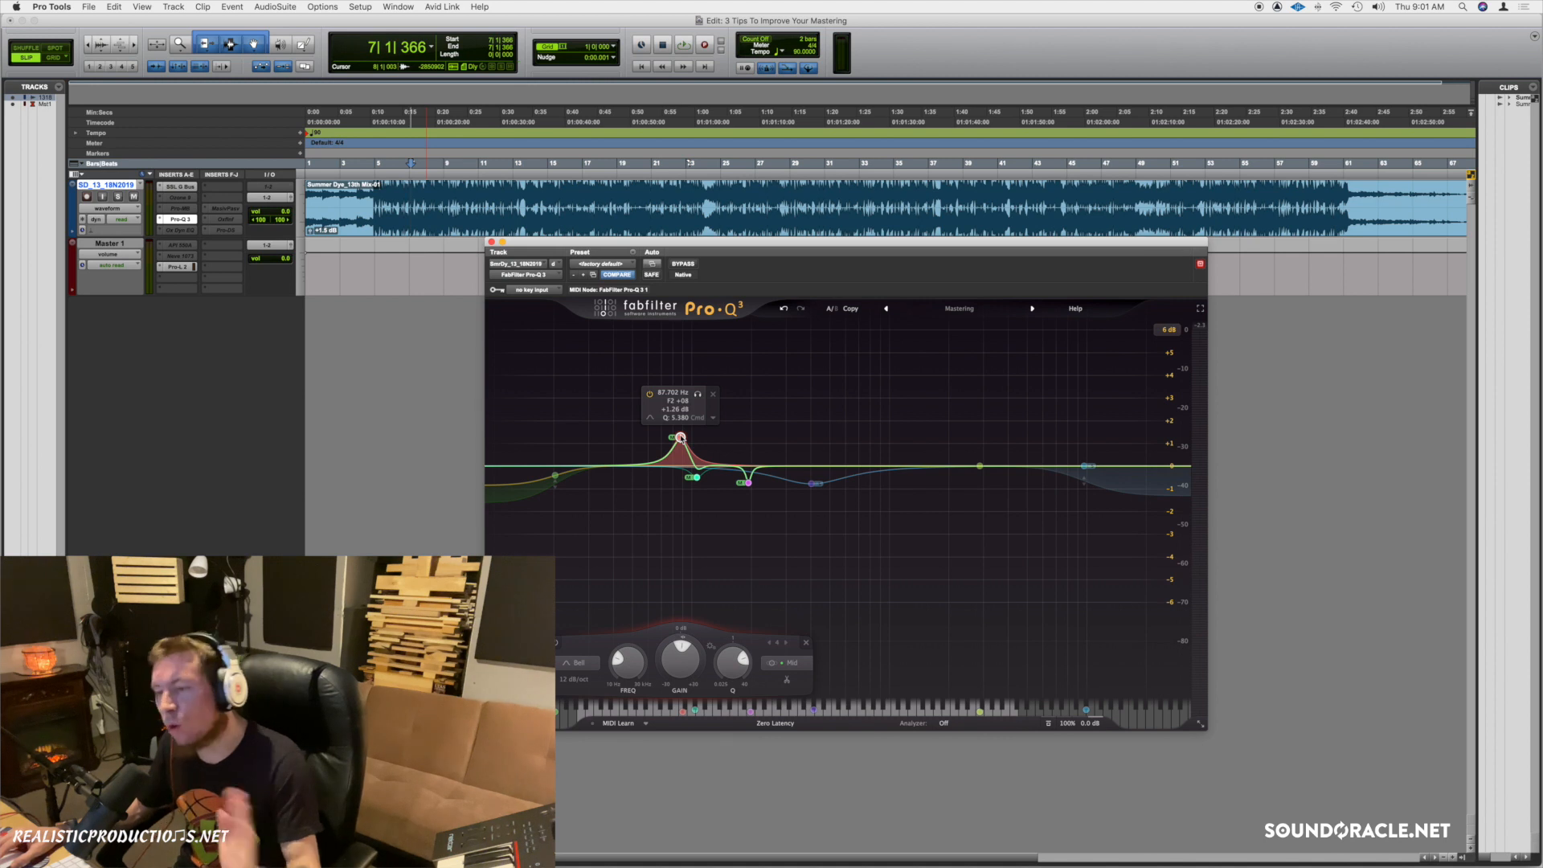
drag(681, 438, 677, 438)
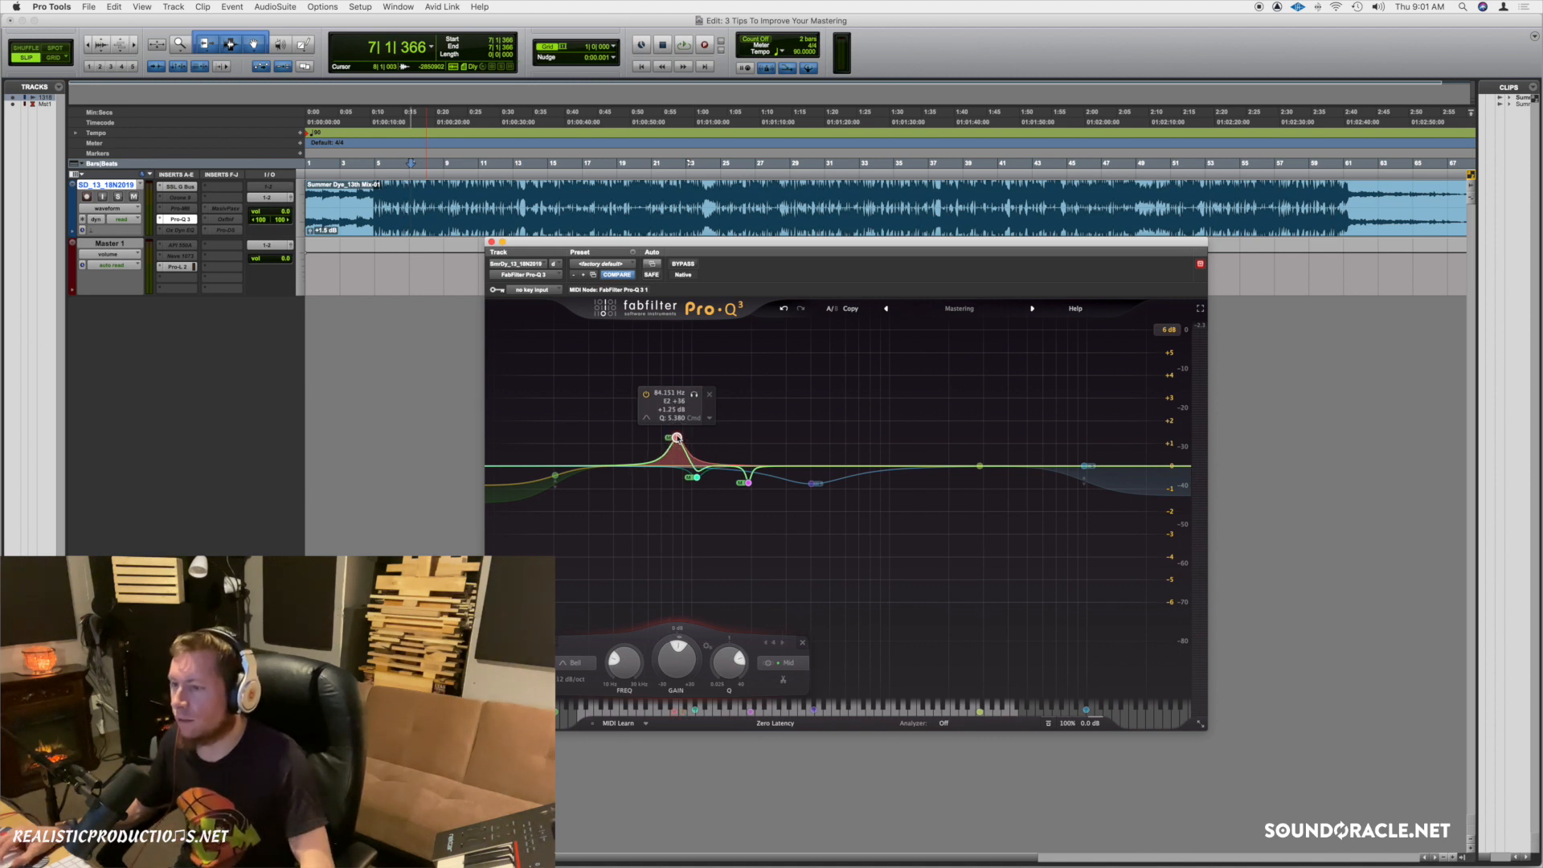
key(space)
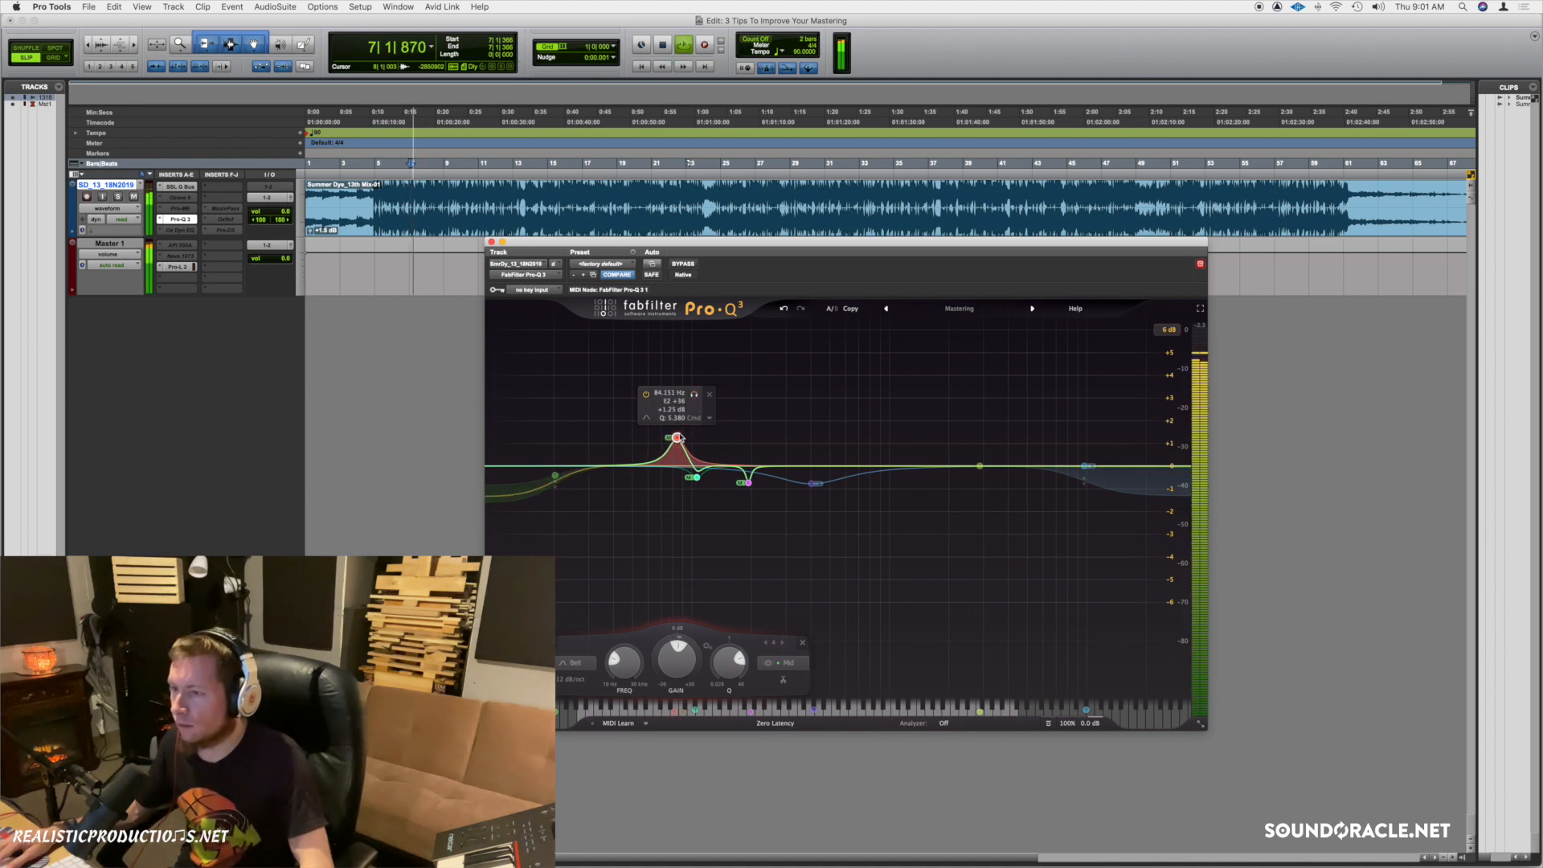
drag(677, 438, 680, 357)
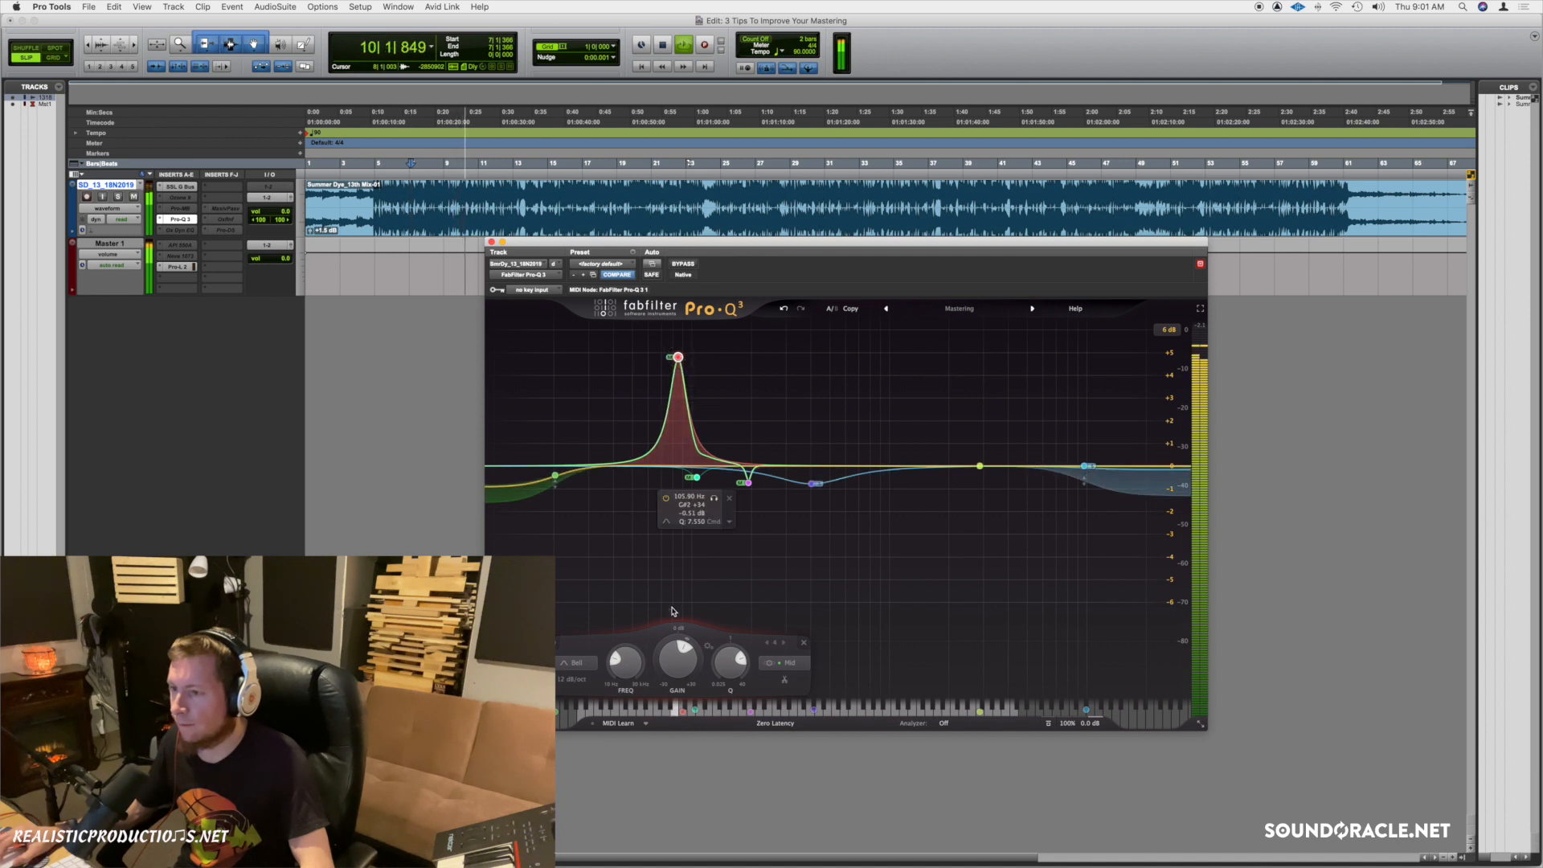
scroll(671, 664, down, 5)
scroll(671, 664, down, 3)
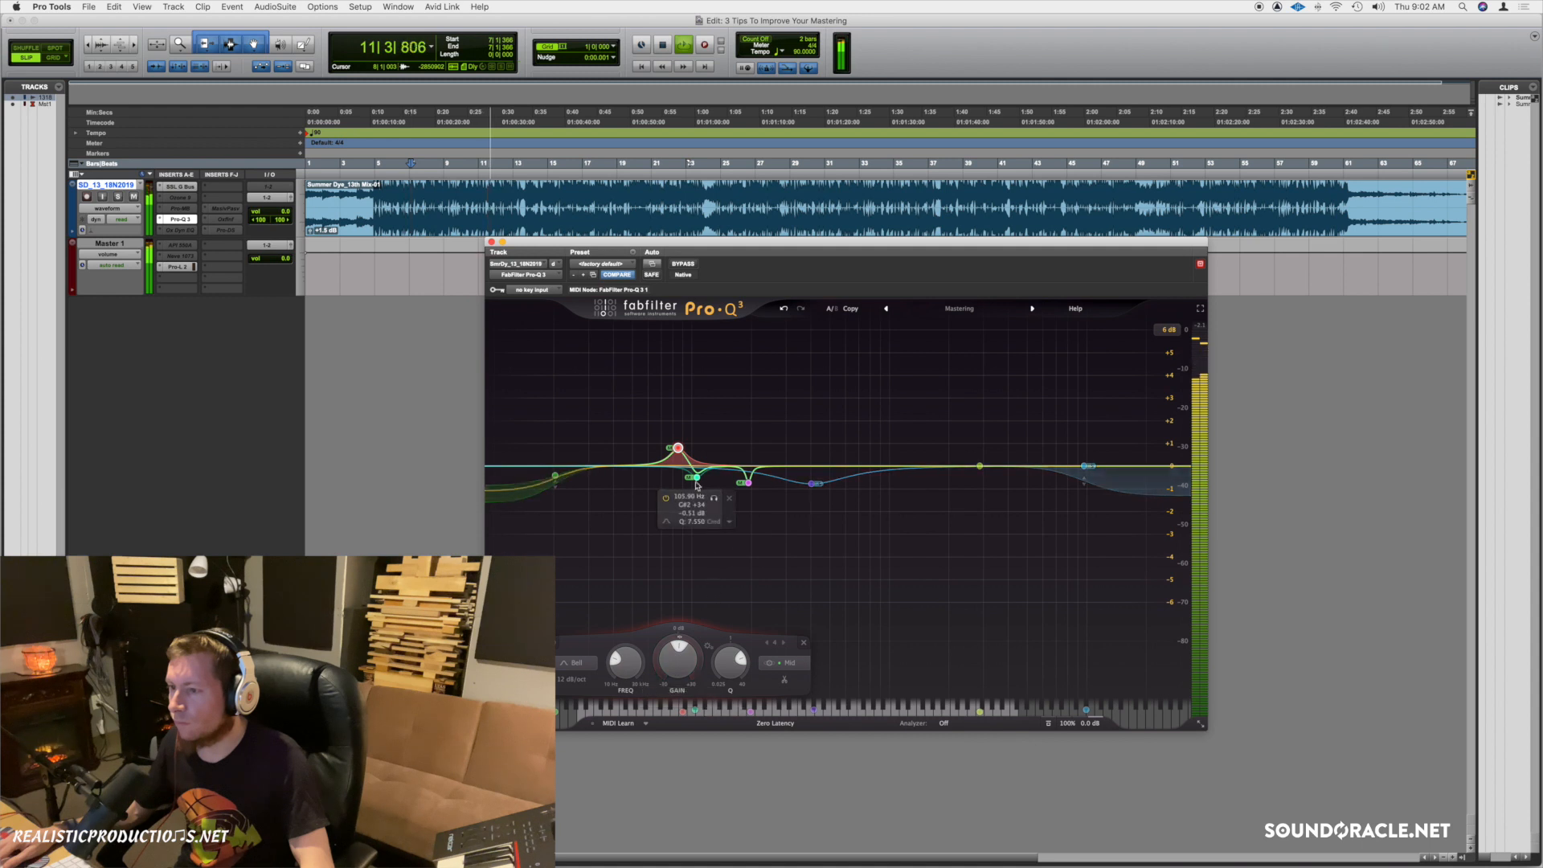
click(697, 405)
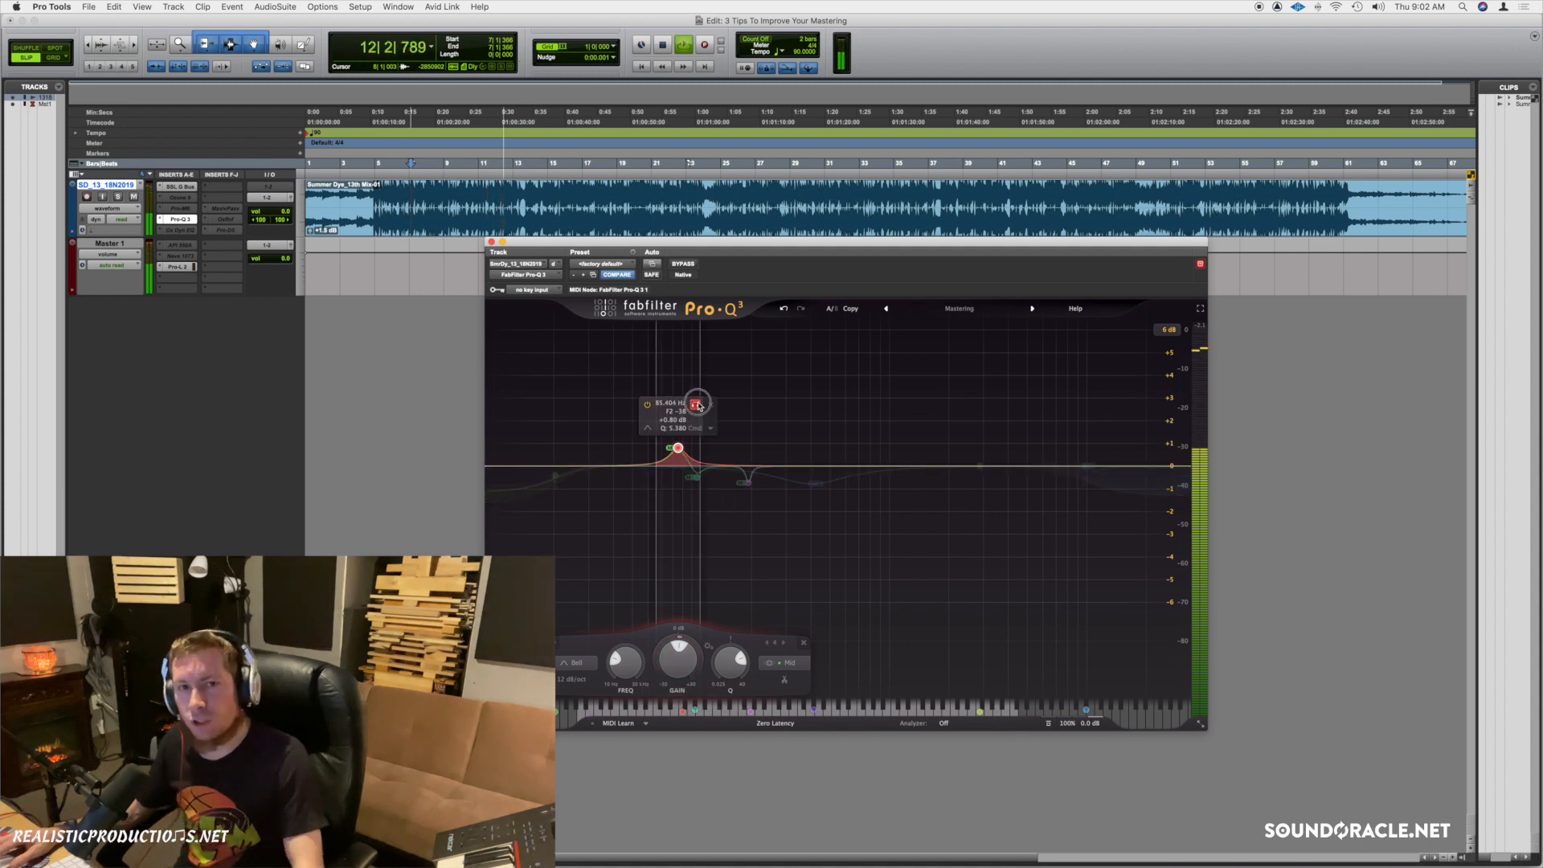
key(space)
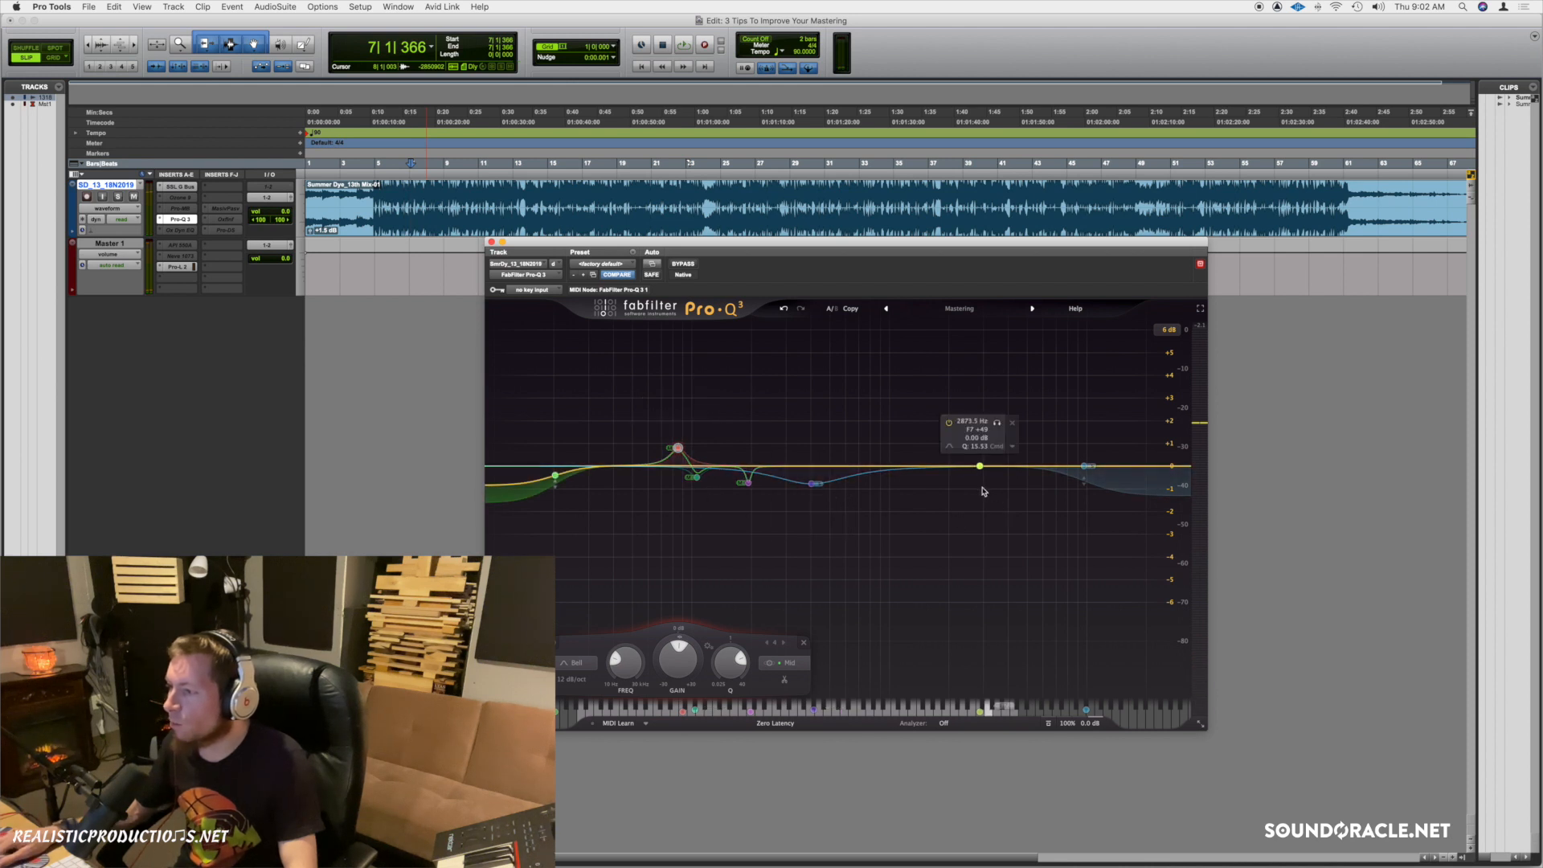
Raise the high shelf to about +2 dB and lower its frequency toward 5.4 kHz during playback.
drag(1084, 465, 1069, 444)
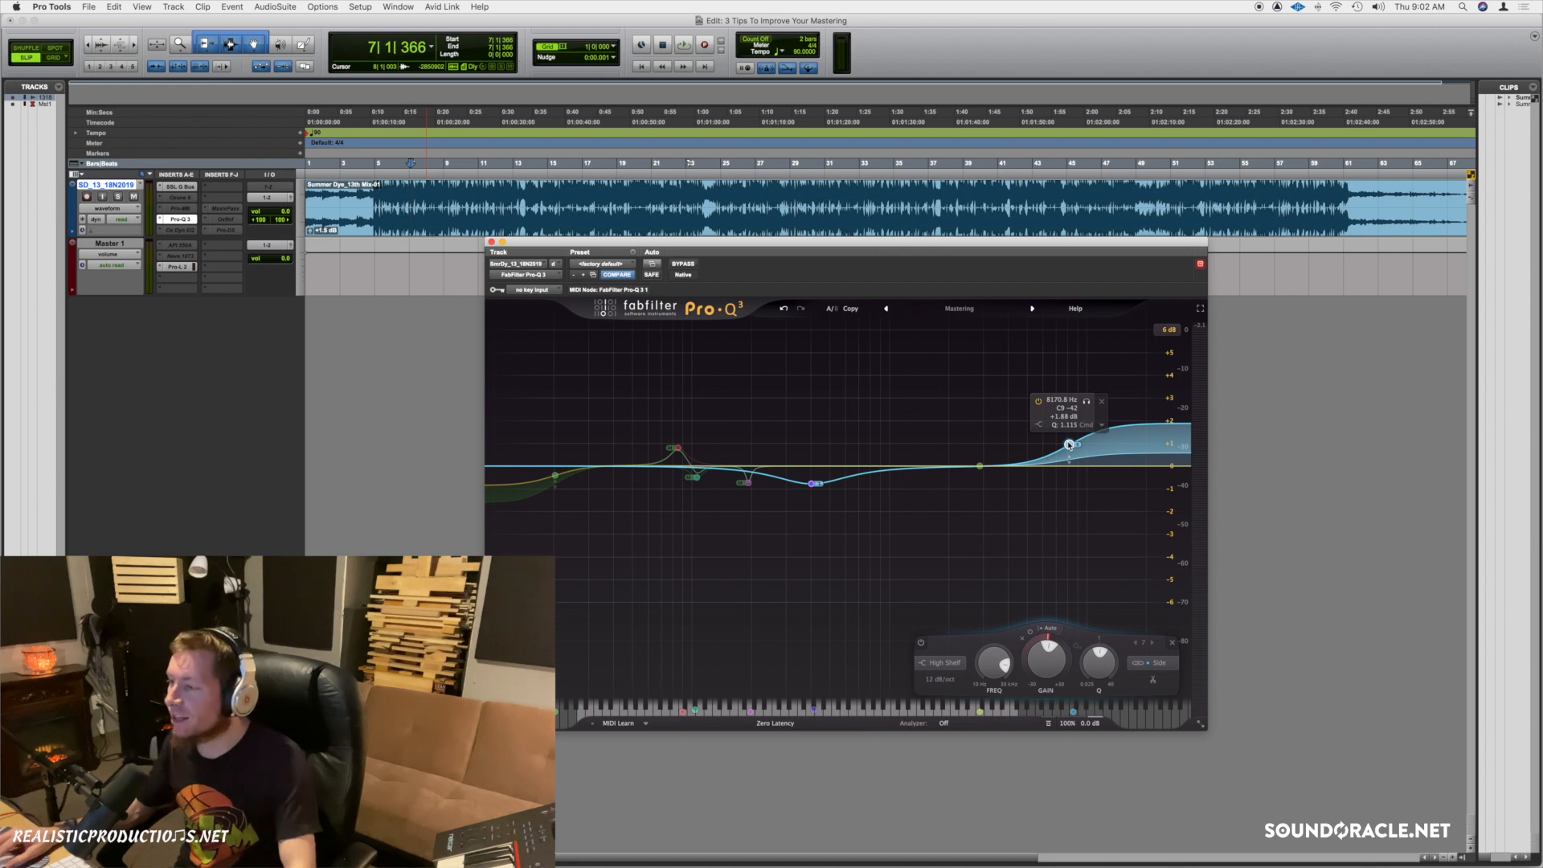
key(space)
drag(1070, 443, 1031, 440)
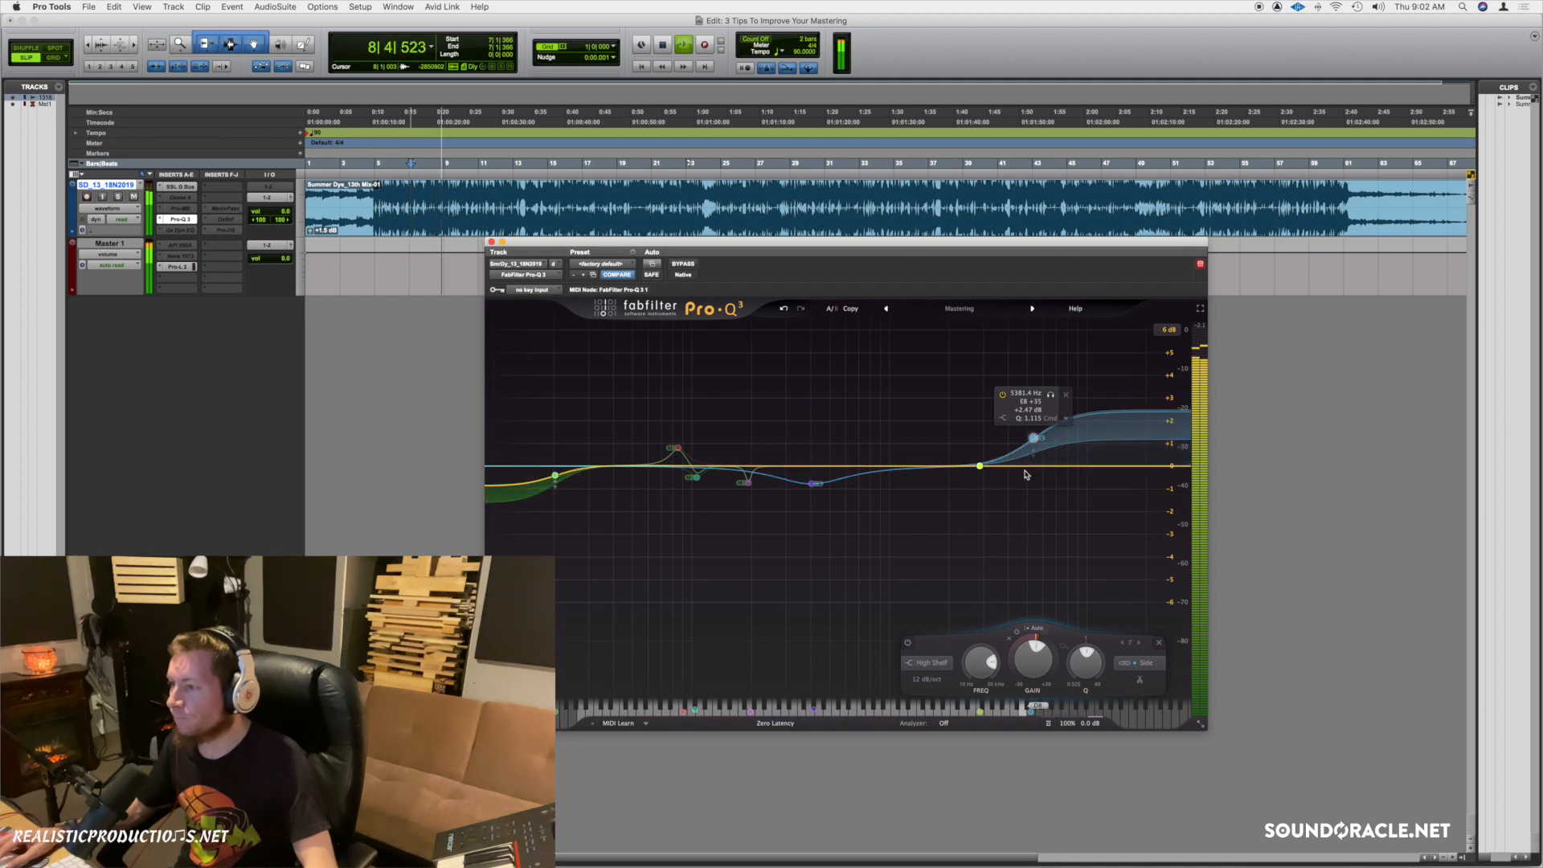
A/B Pro-Q 3 against the bypassed sound, leave it active, stop playback, and close its window.
click(682, 264)
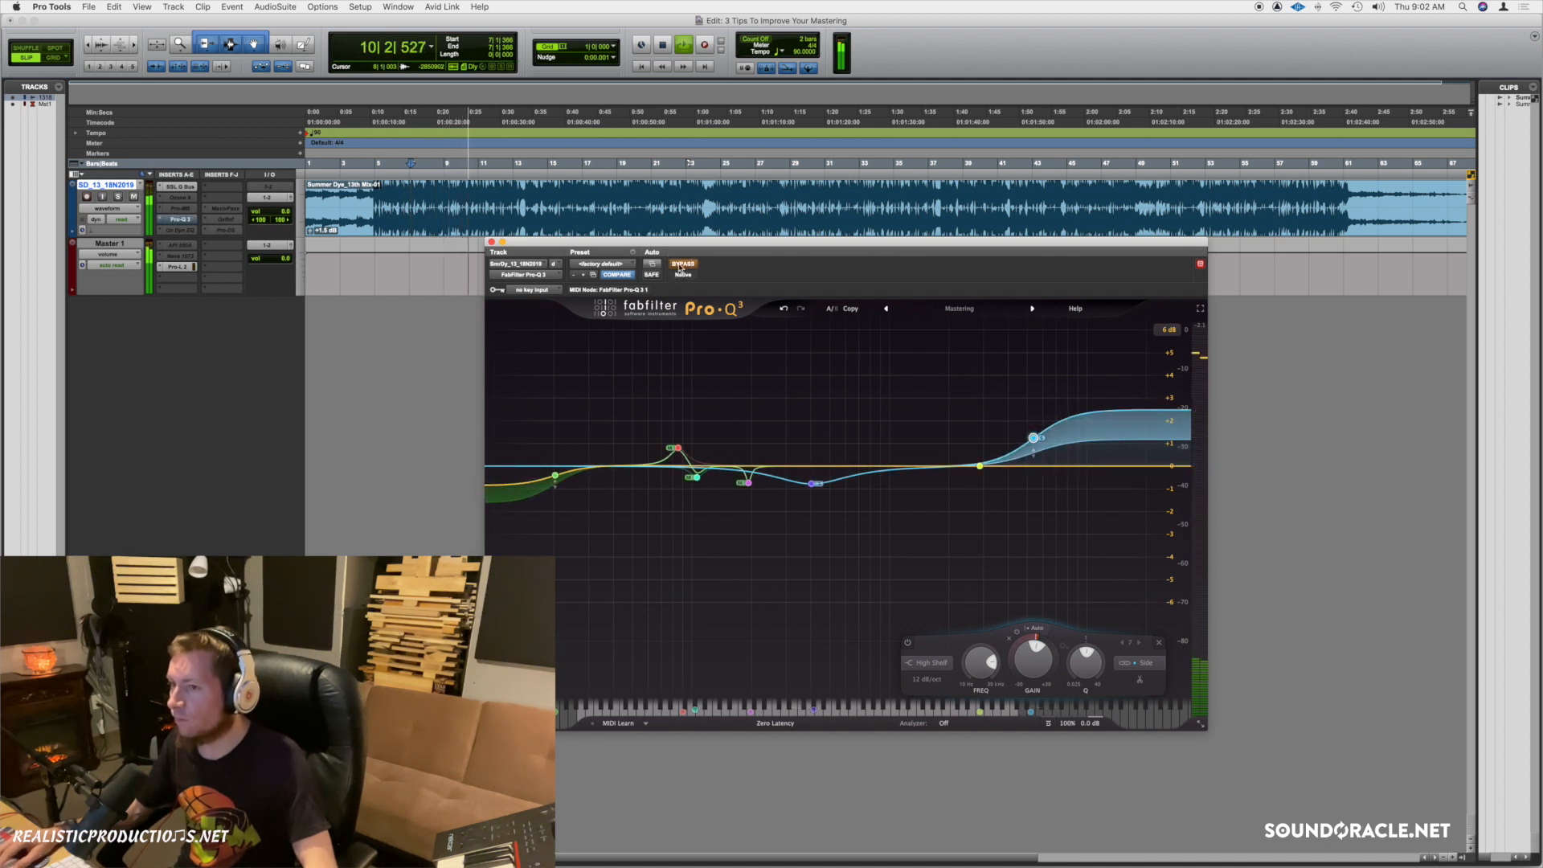
click(681, 265)
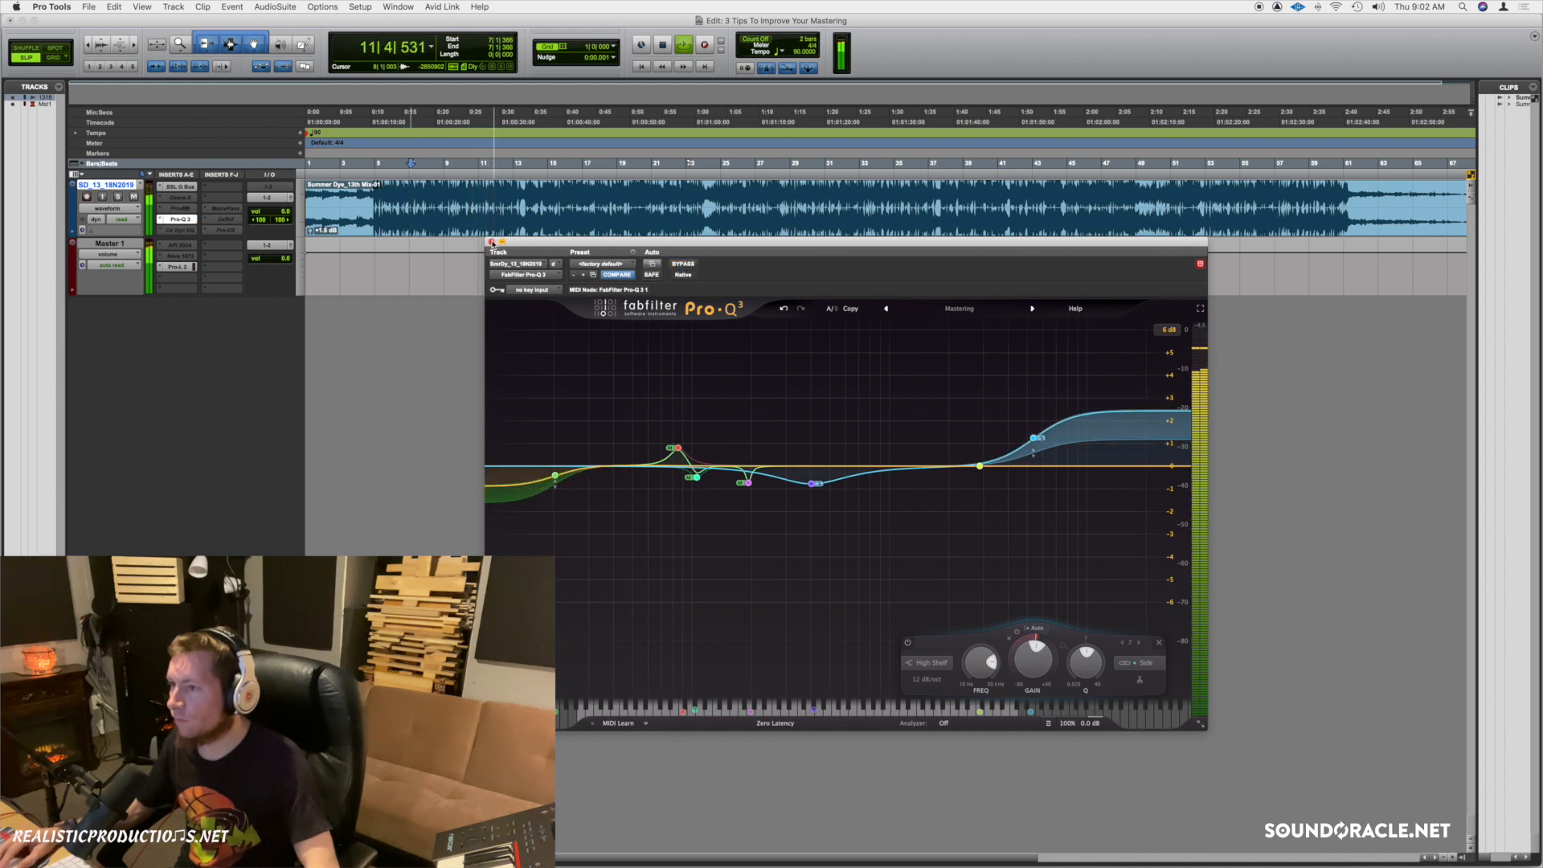
key(space)
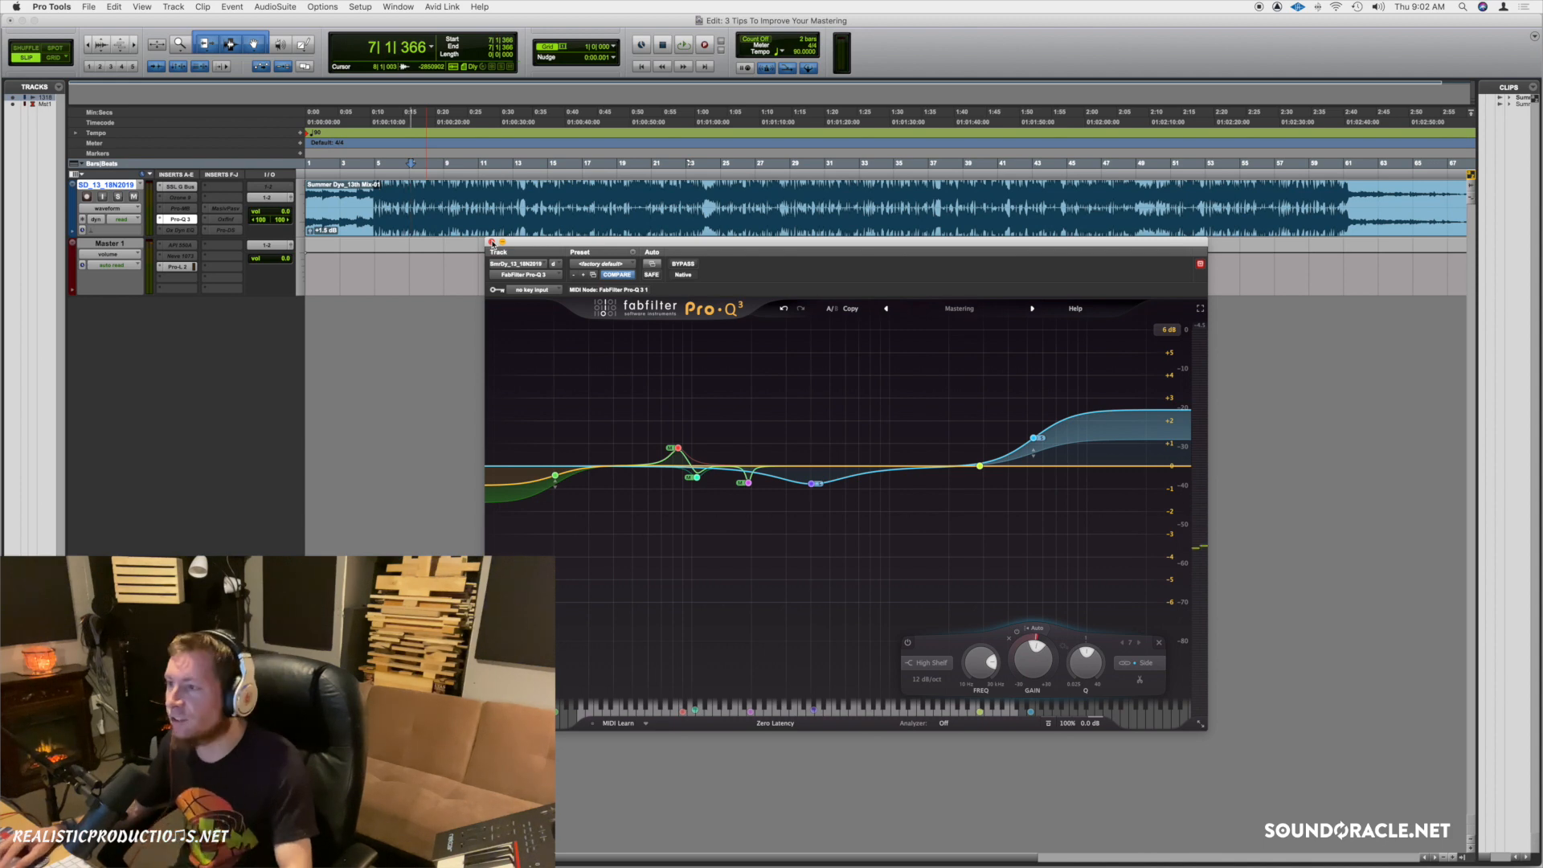
click(491, 242)
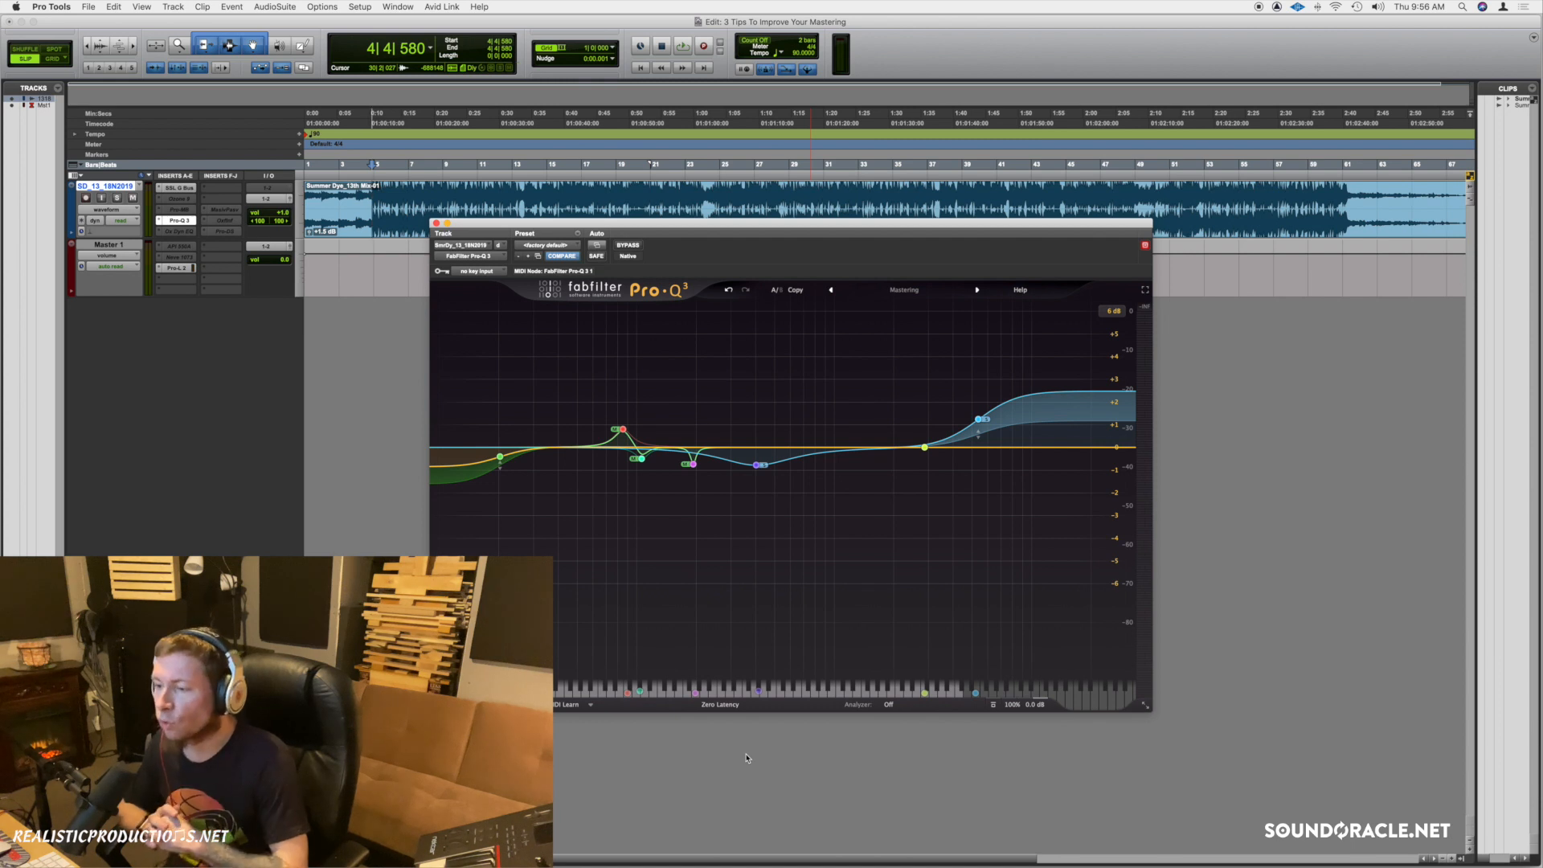
Switch Pro-Q 3's processing mode to Linear Phase, then set it back to Zero Latency.
click(675, 706)
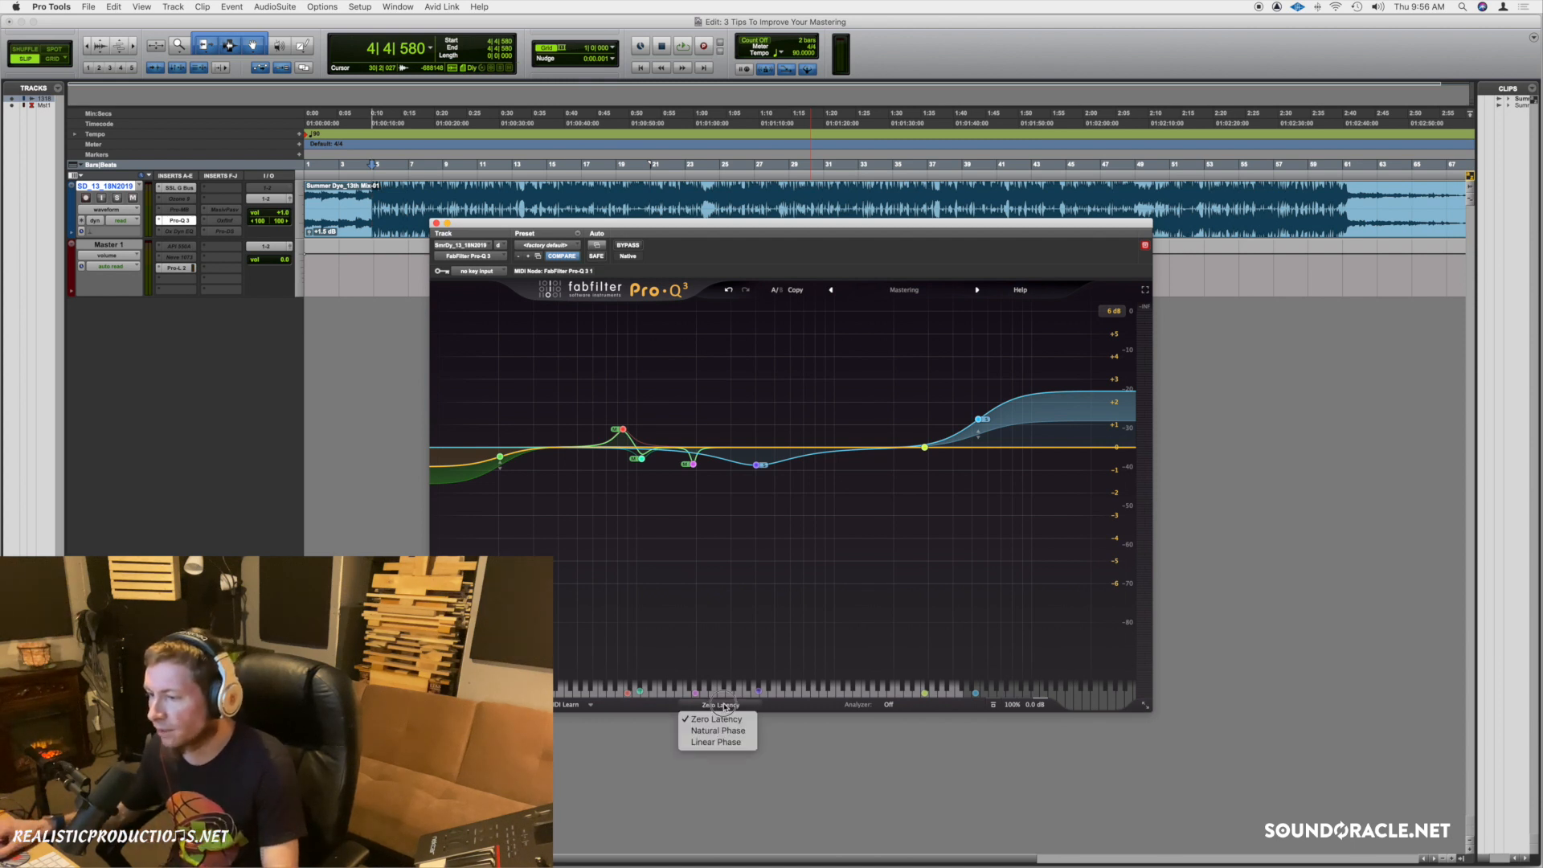
click(653, 713)
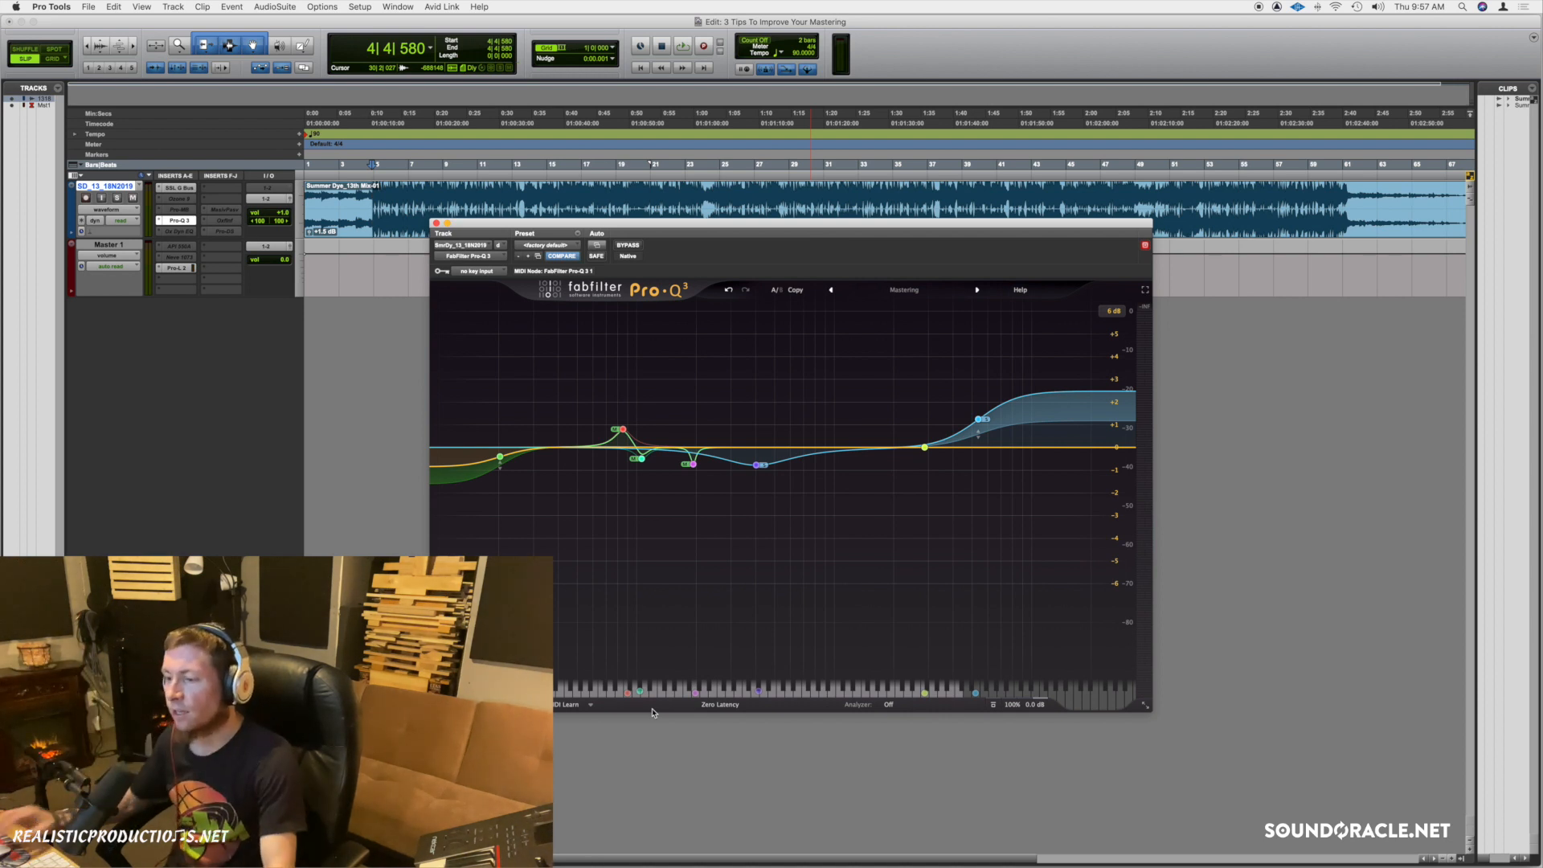
click(716, 712)
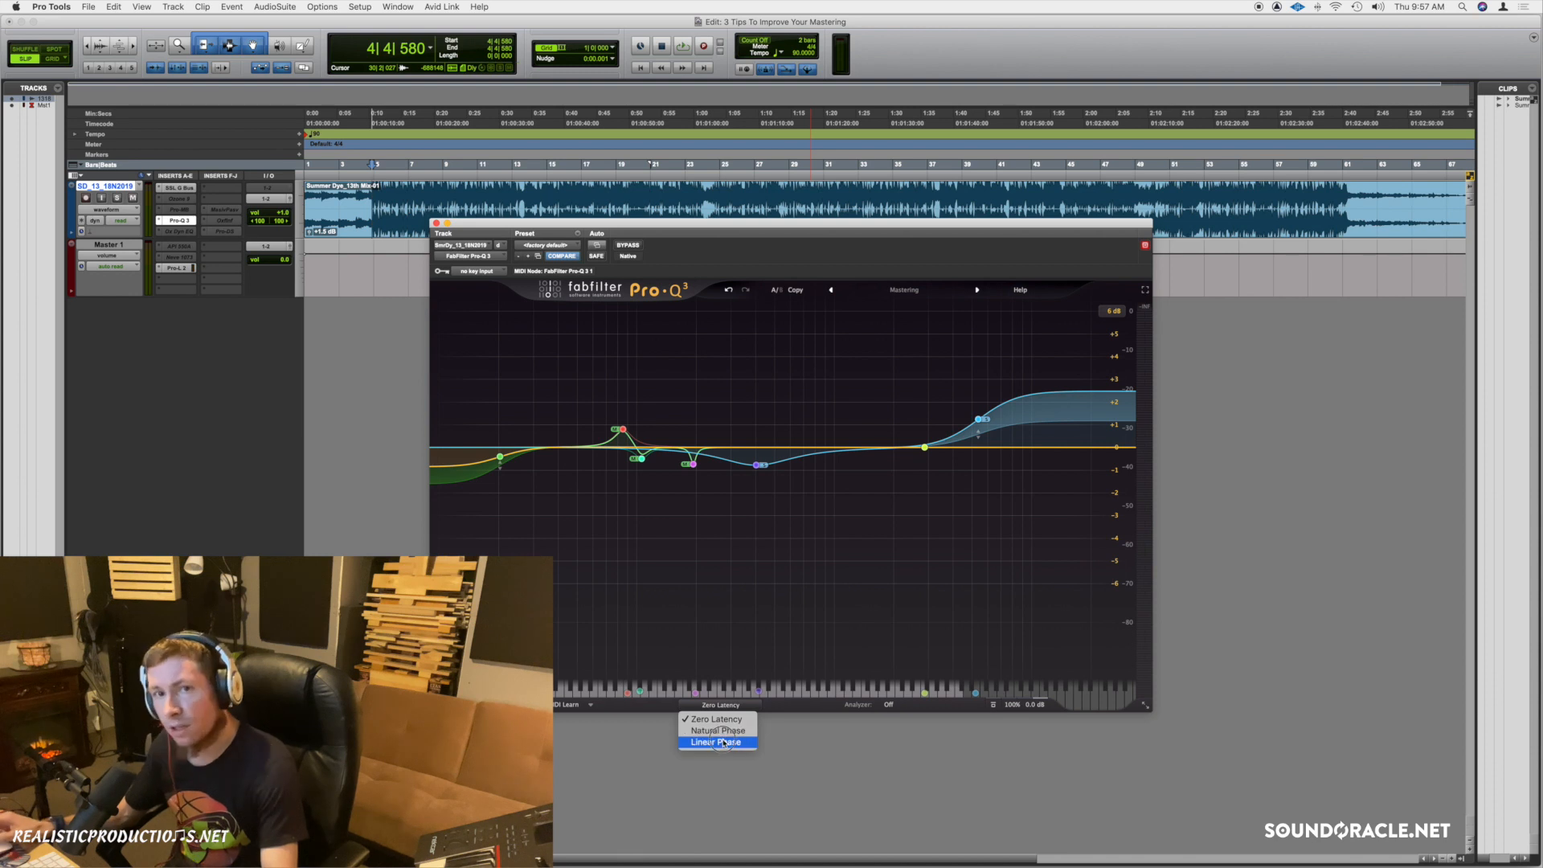
click(724, 741)
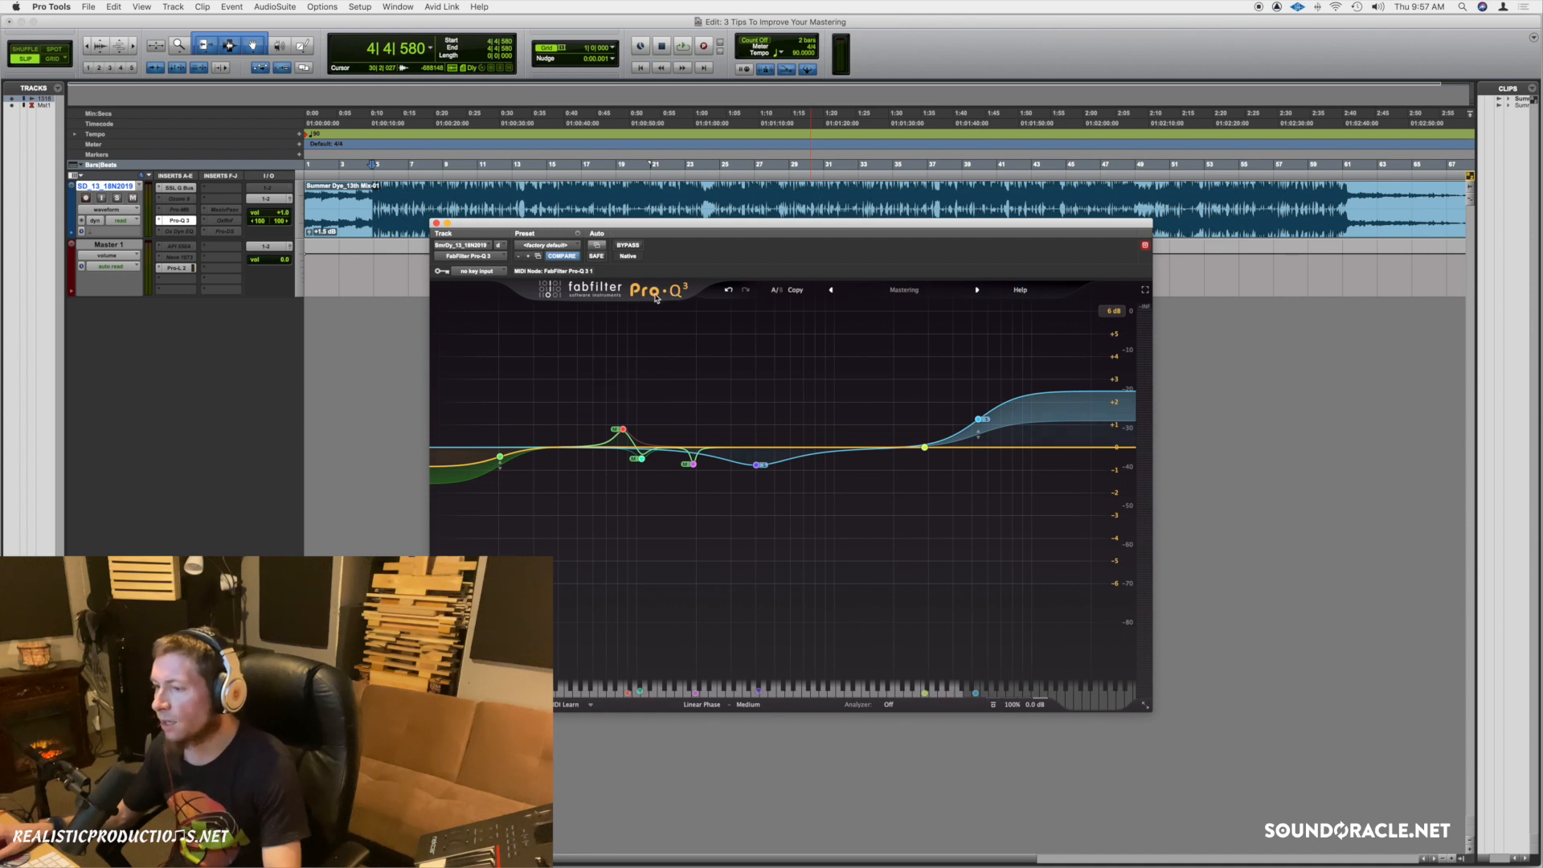
mouse_move(651, 468)
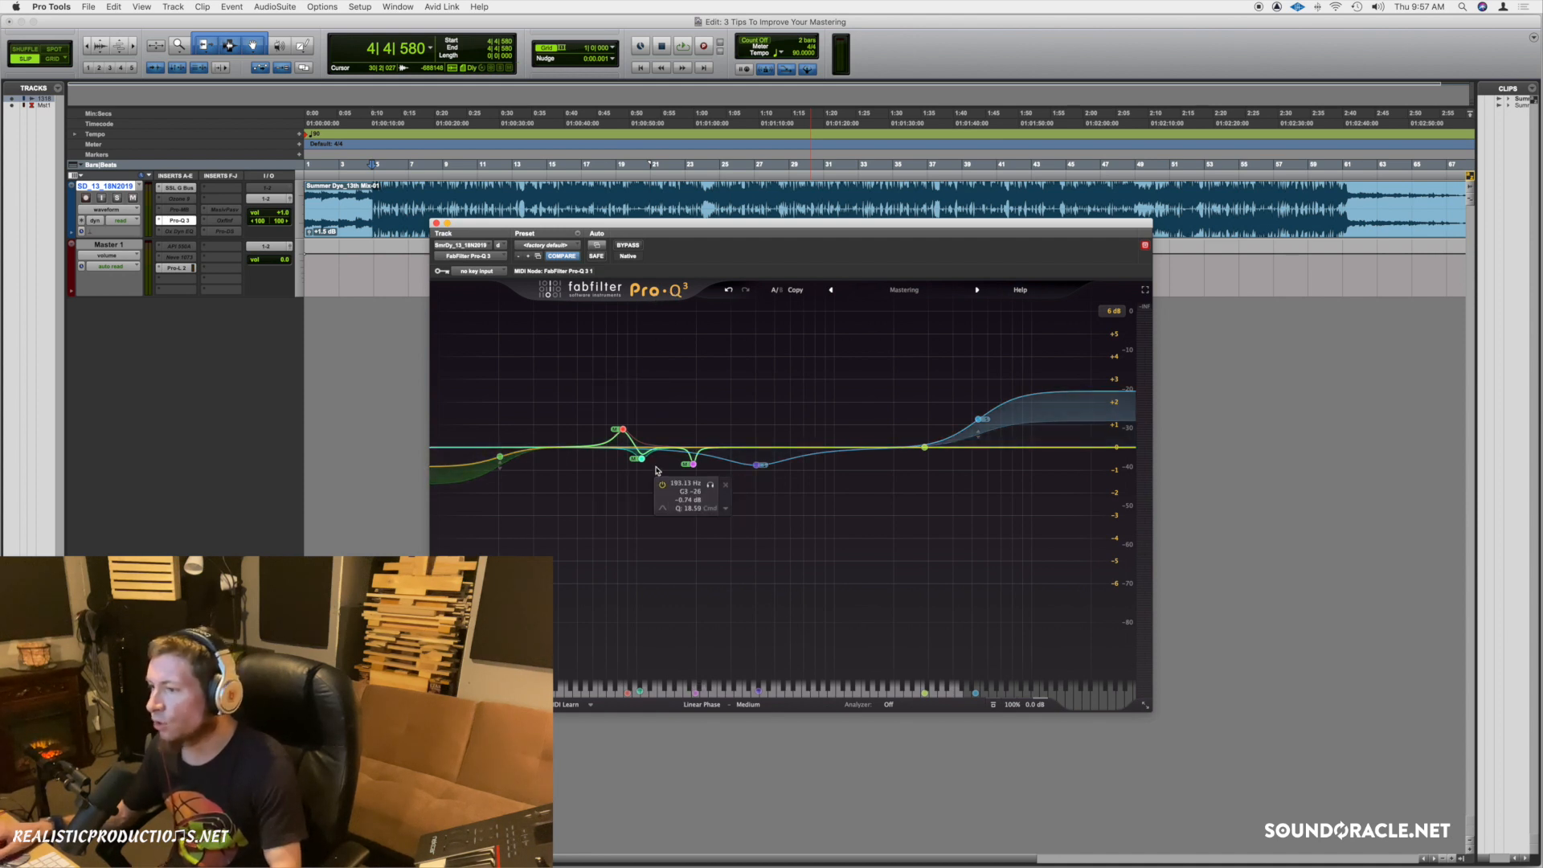
click(708, 709)
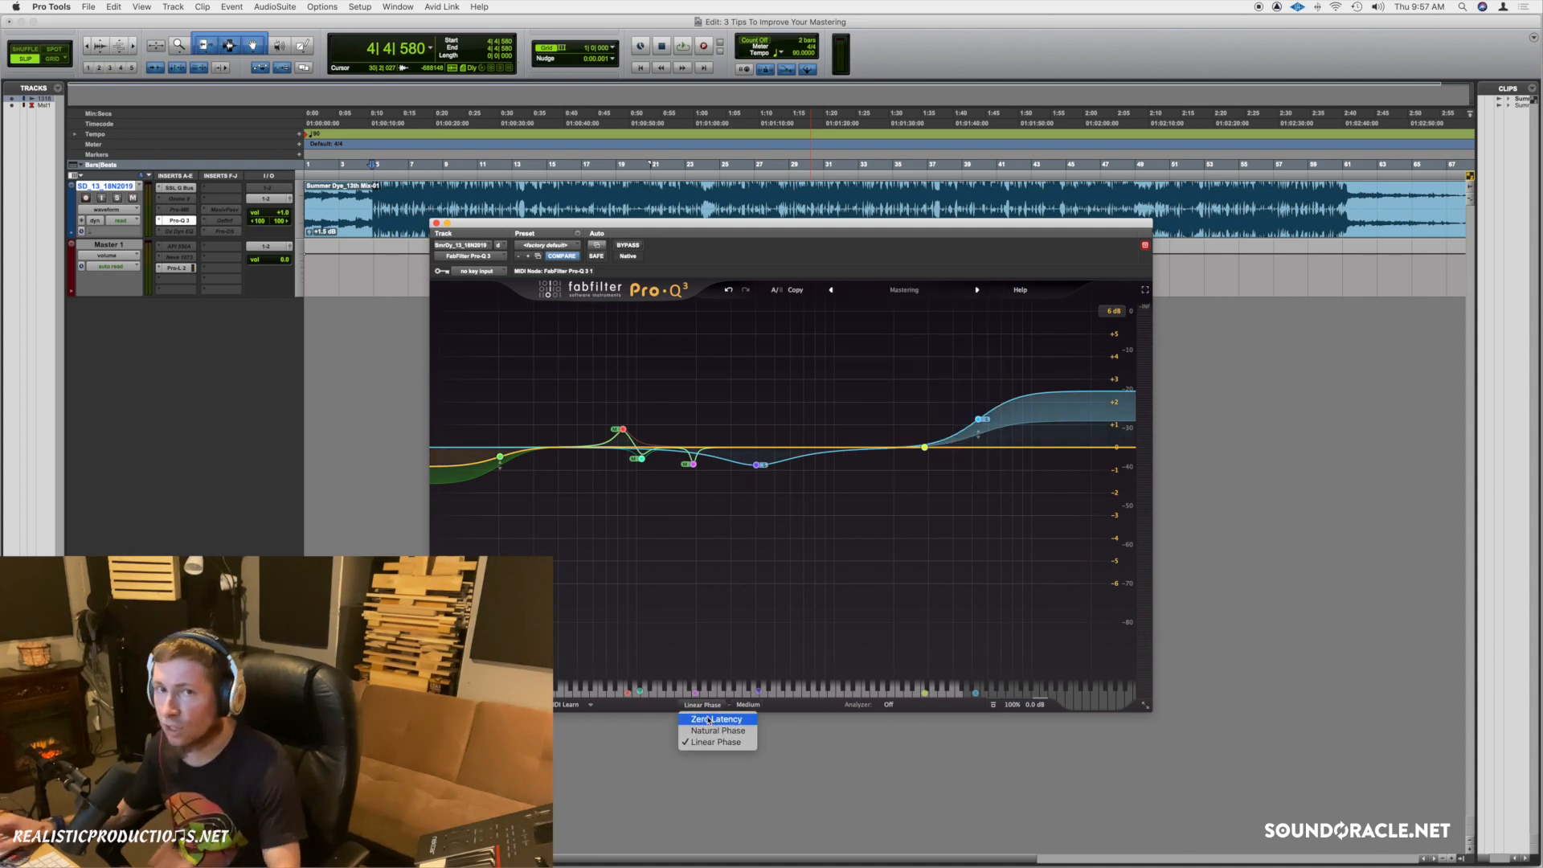
click(690, 722)
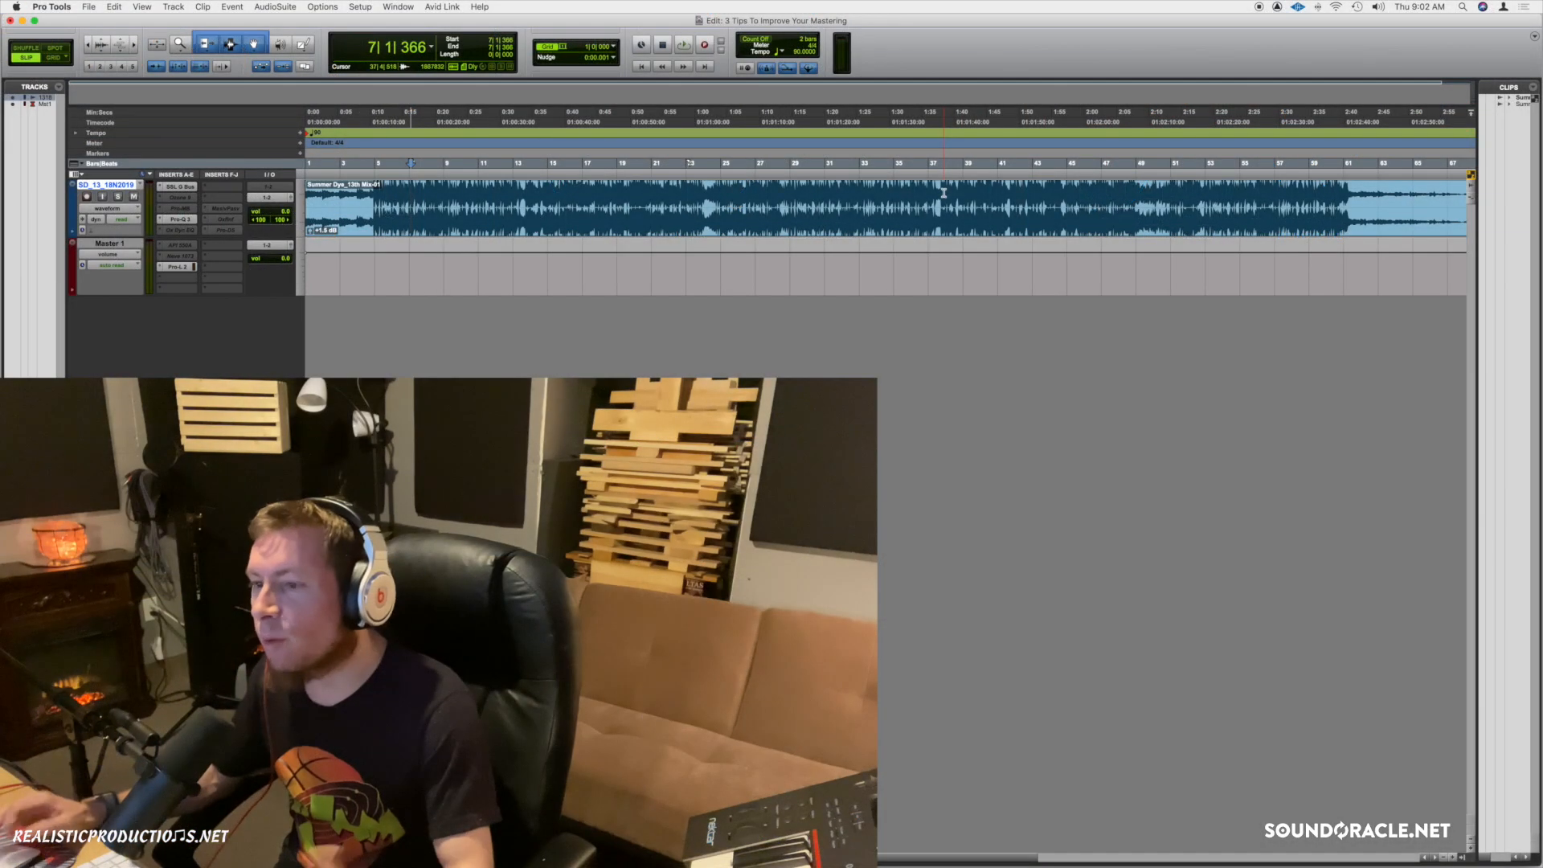
Open the FabFilter Pro-L 2 limiter window from the Master 1 insert.
click(176, 266)
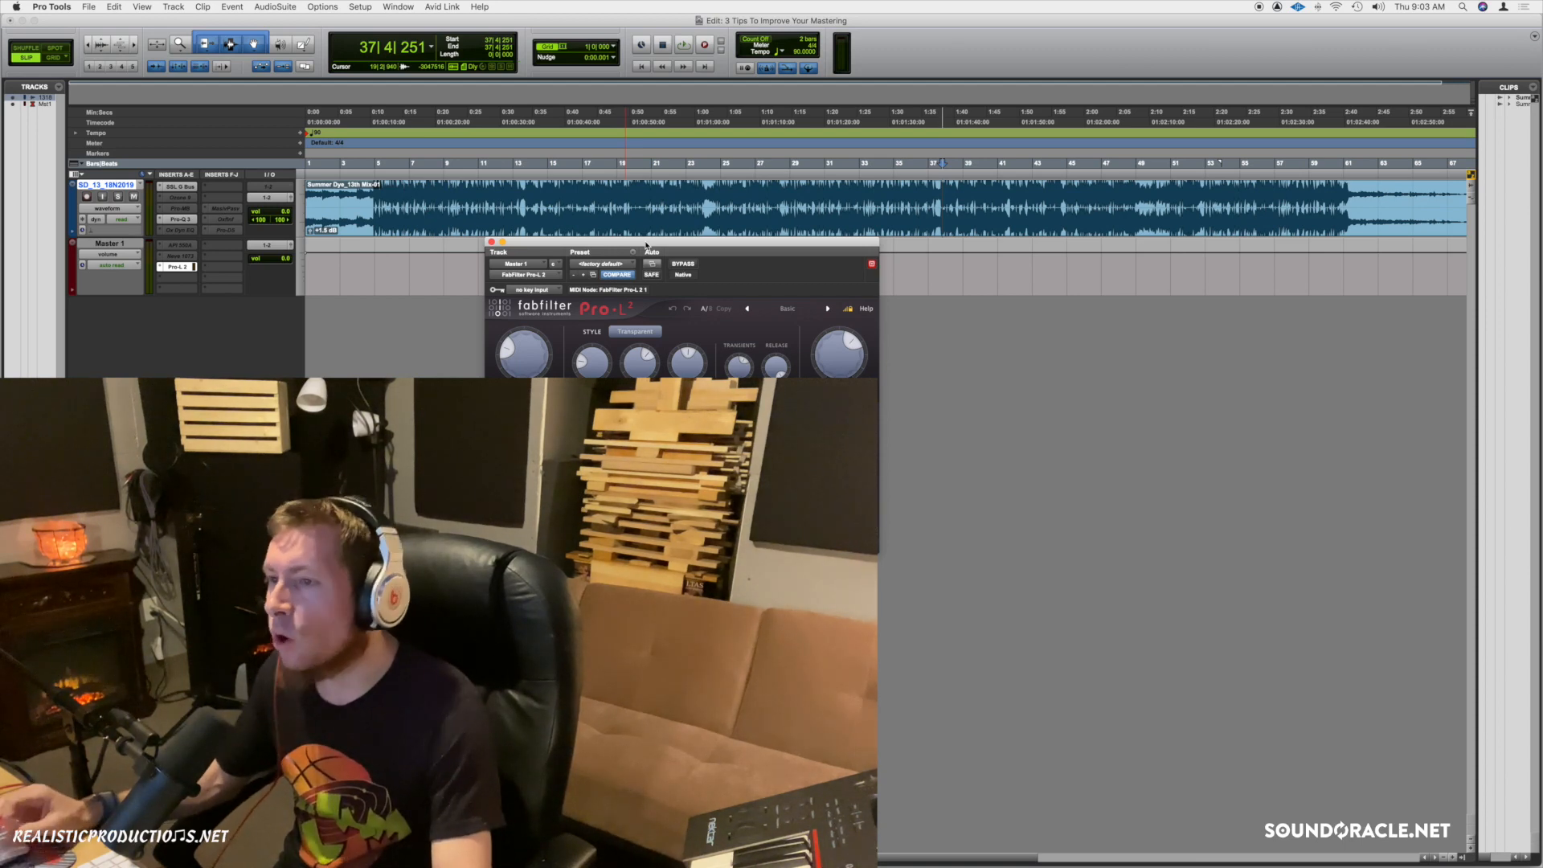
Move the Pro-L 2 window slightly up and to the right.
drag(645, 245, 658, 242)
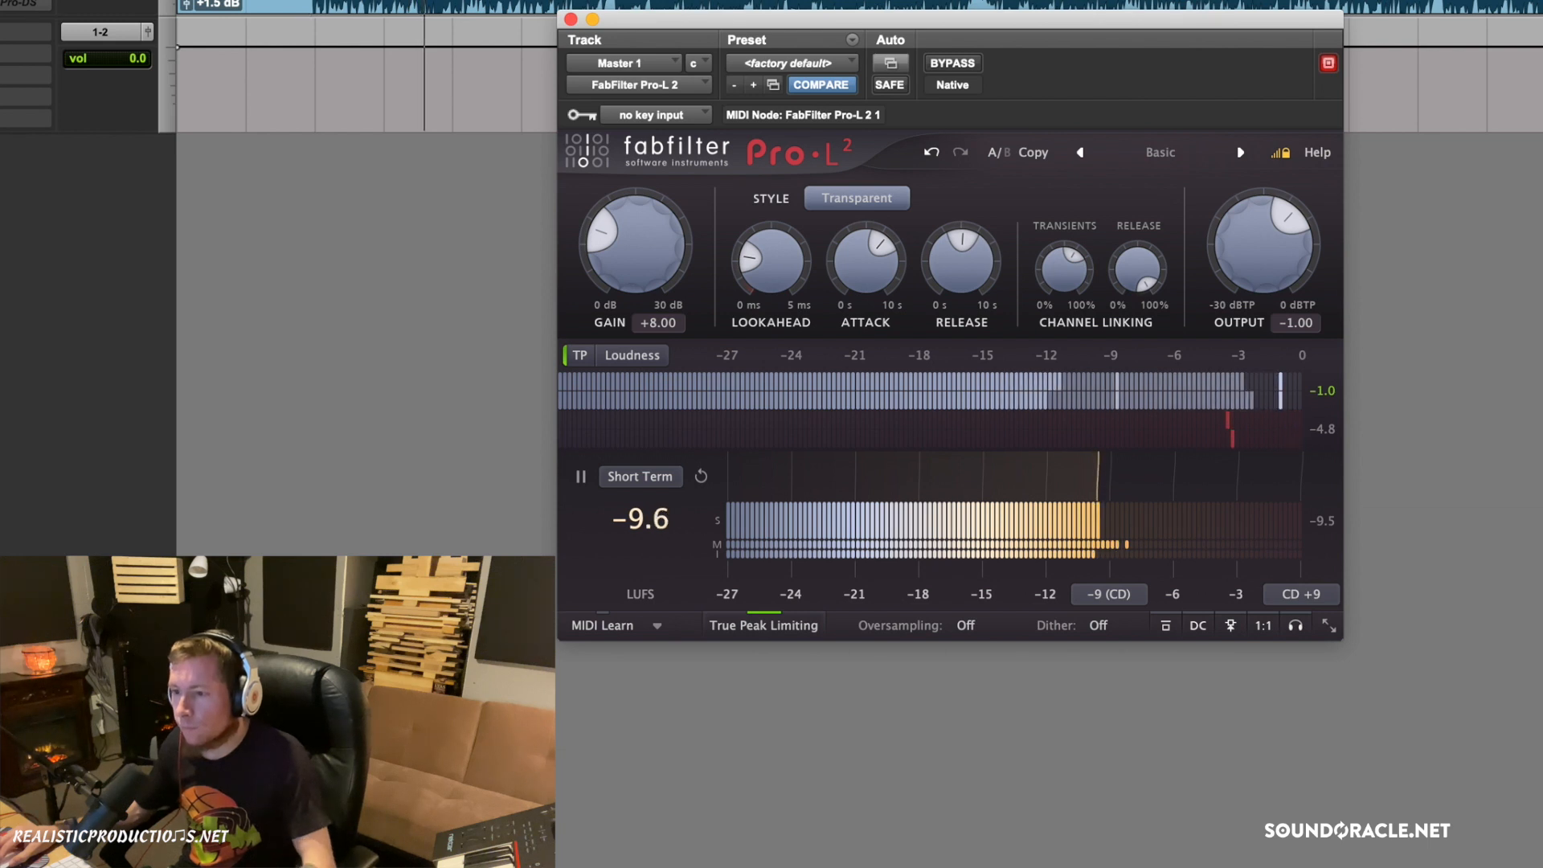
drag(148, 32, 148, 25)
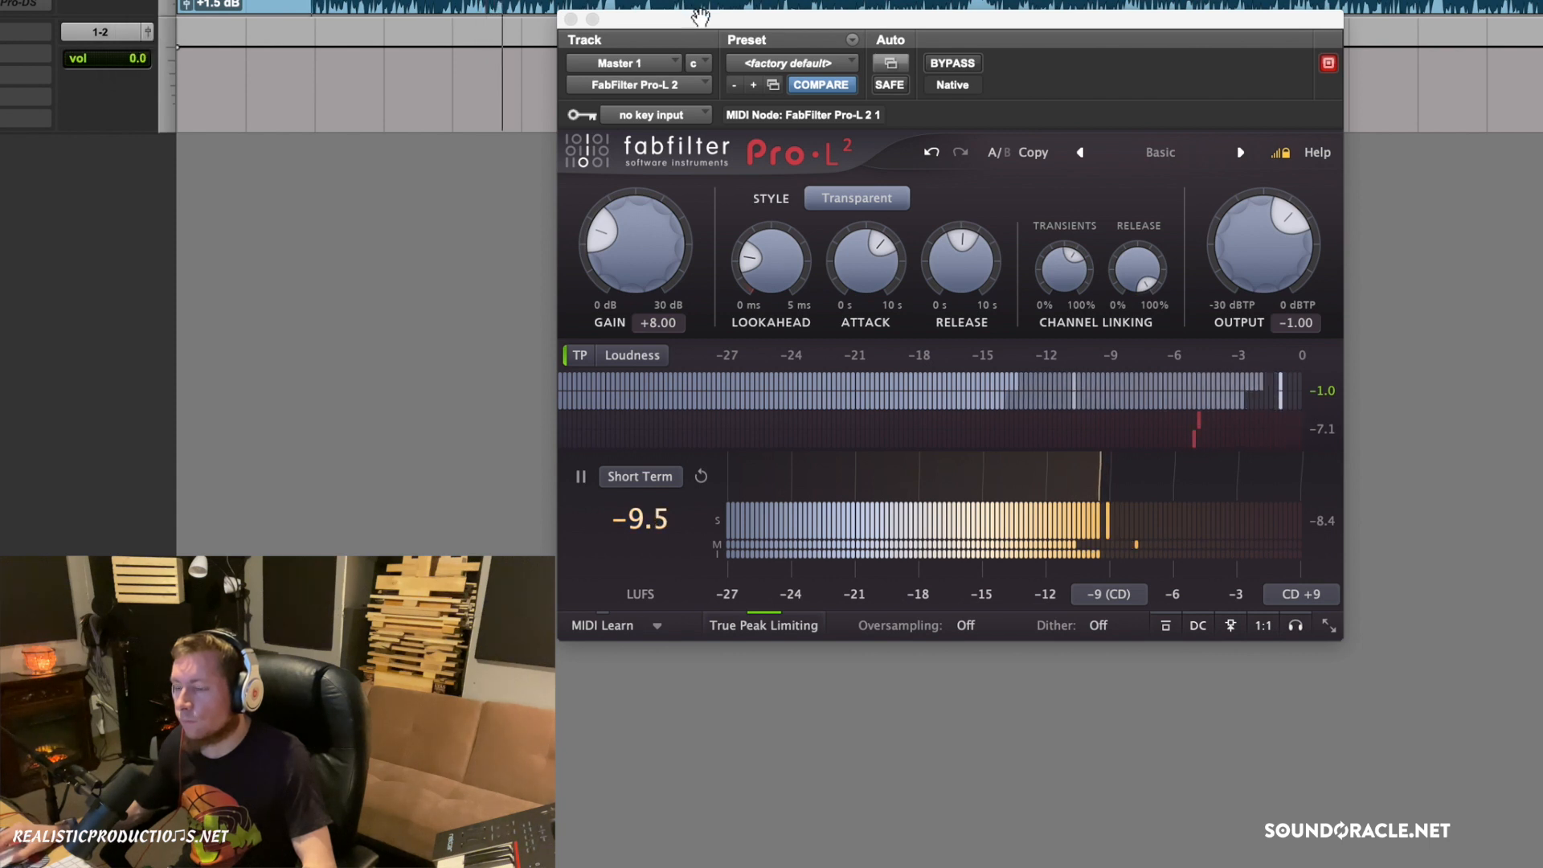